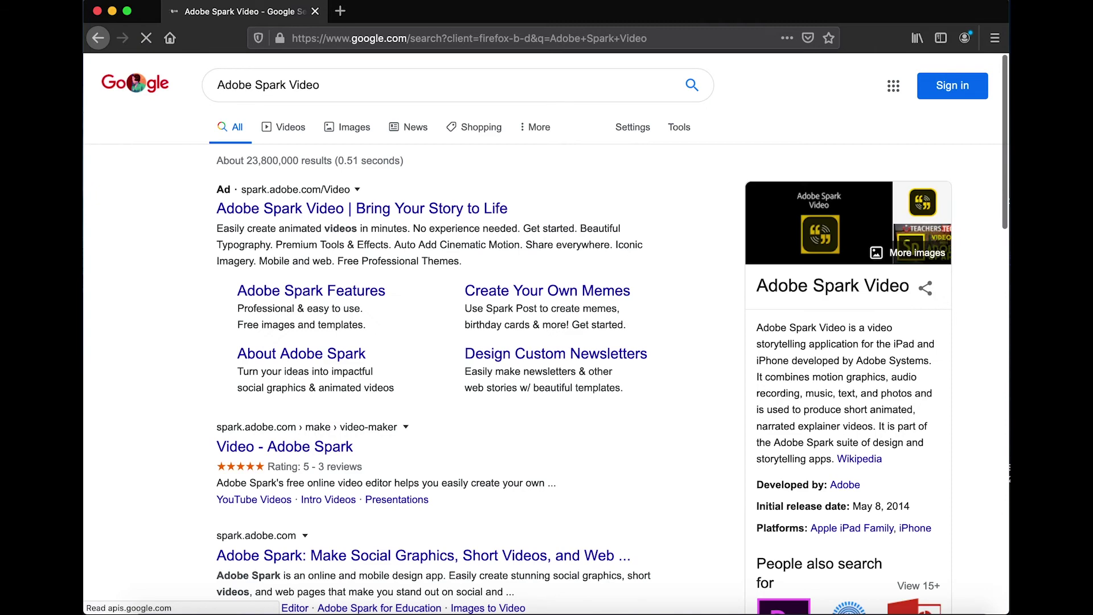
Open the Adobe Spark website from the Google results and log in with an Adobe ID
{"action": "scroll", "coordinate": [385, 551], "scroll_direction": "down", "scroll_amount": 5}
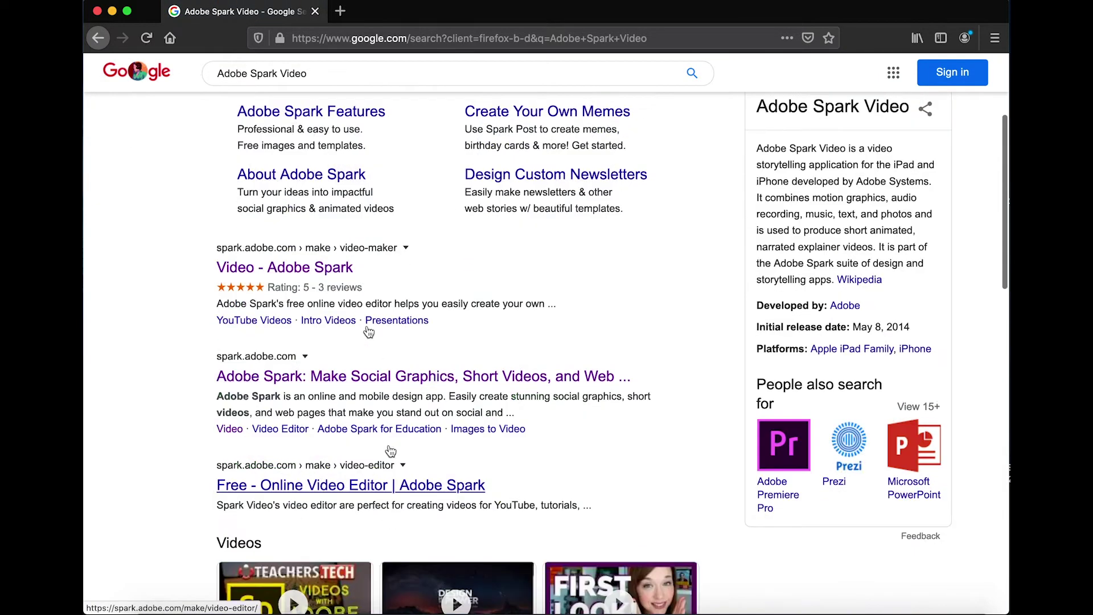
{"action": "left_click", "coordinate": [325, 380]}
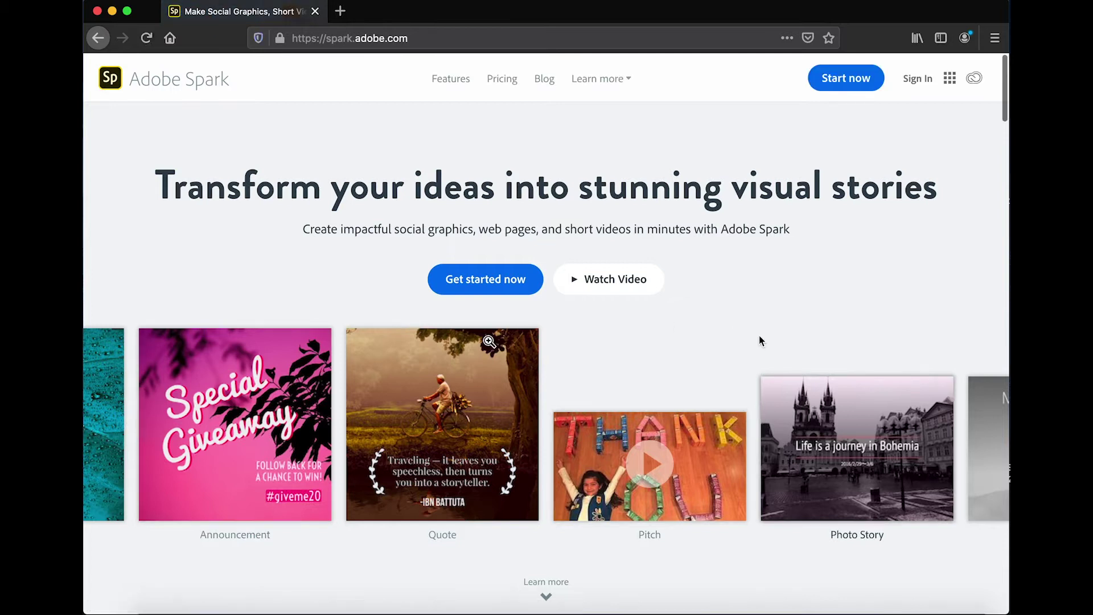
{"action": "left_click", "coordinate": [846, 80]}
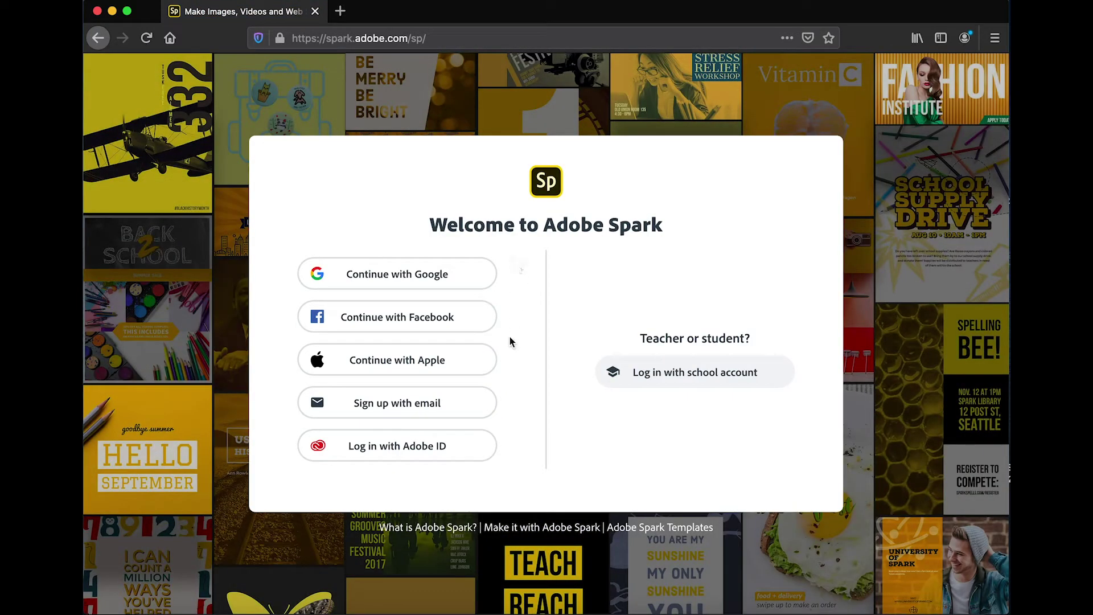
{"action": "left_click", "coordinate": [445, 452]}
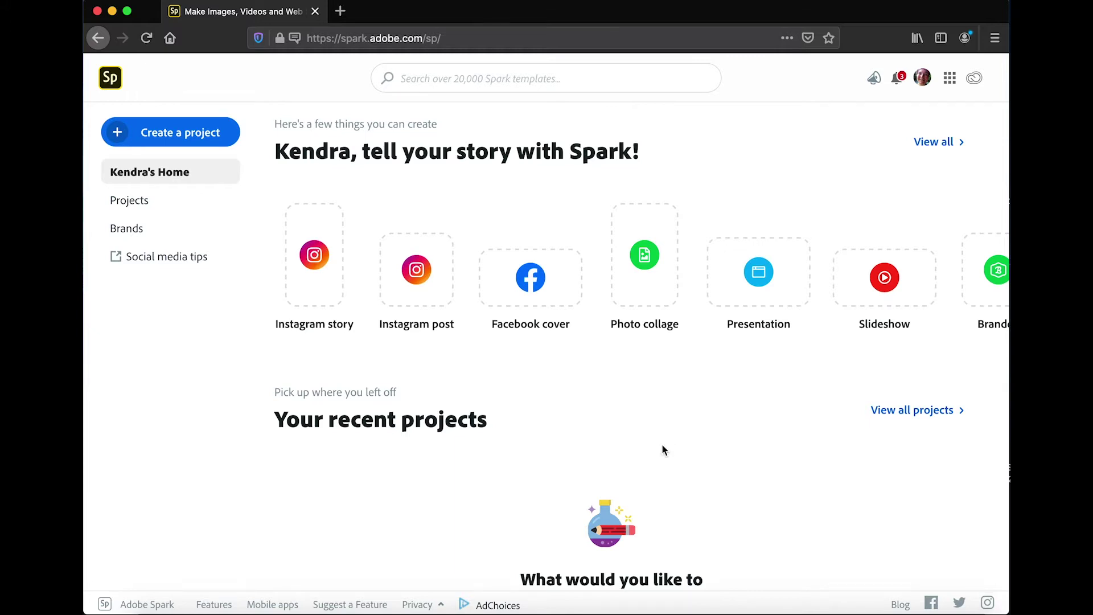
Create a new video project titled "The time for change is now"
{"action": "scroll", "coordinate": [650, 437], "scroll_direction": "down", "scroll_amount": 4}
{"action": "scroll", "coordinate": [650, 433], "scroll_direction": "up", "scroll_amount": 4}
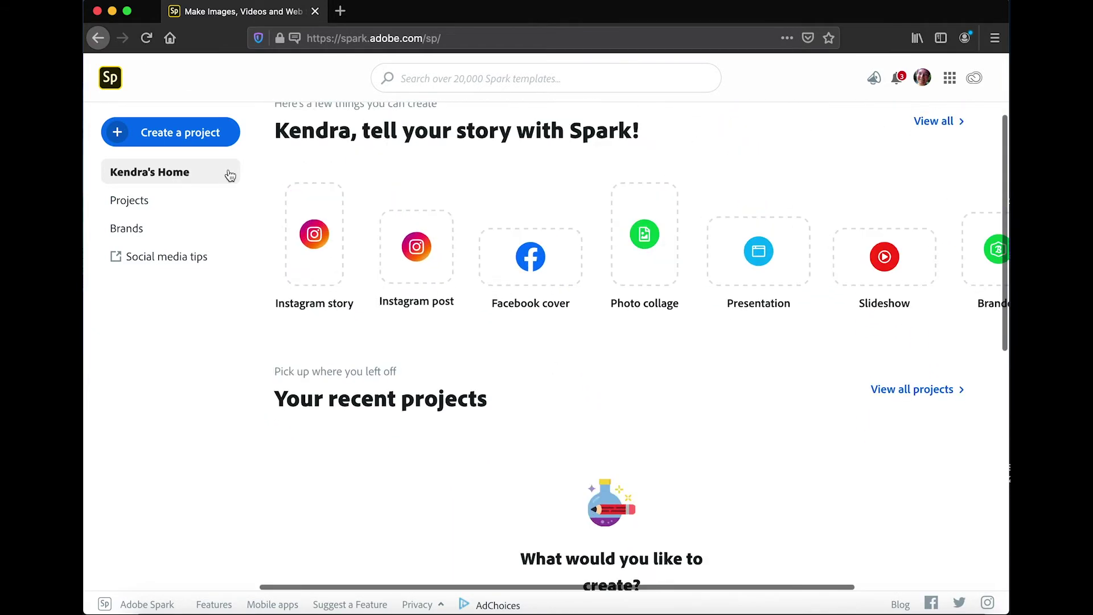
{"action": "left_click", "coordinate": [199, 137]}
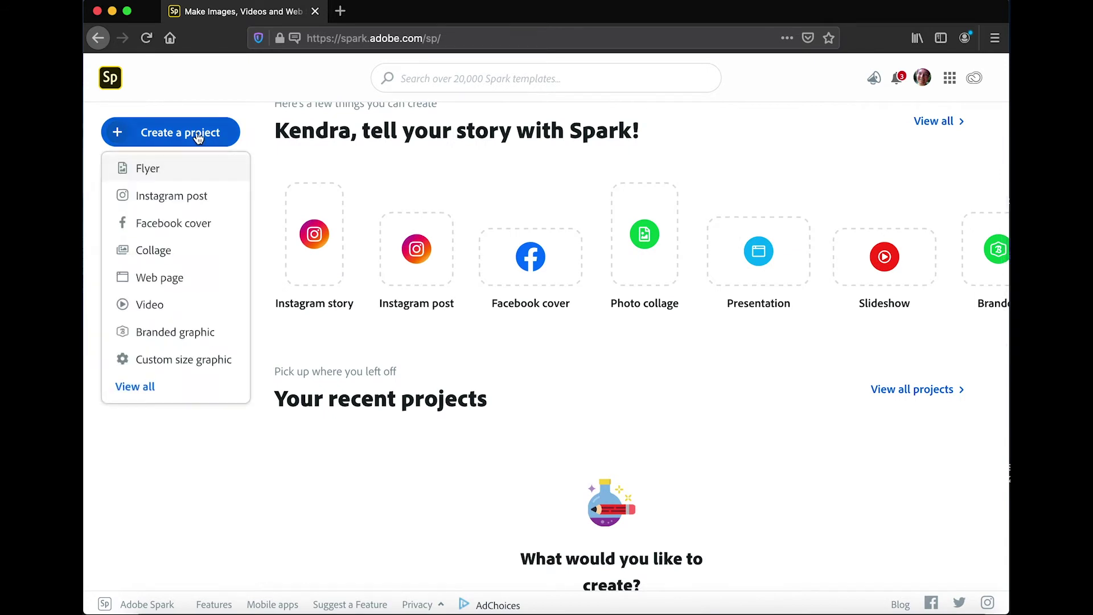
{"action": "left_click", "coordinate": [160, 308]}
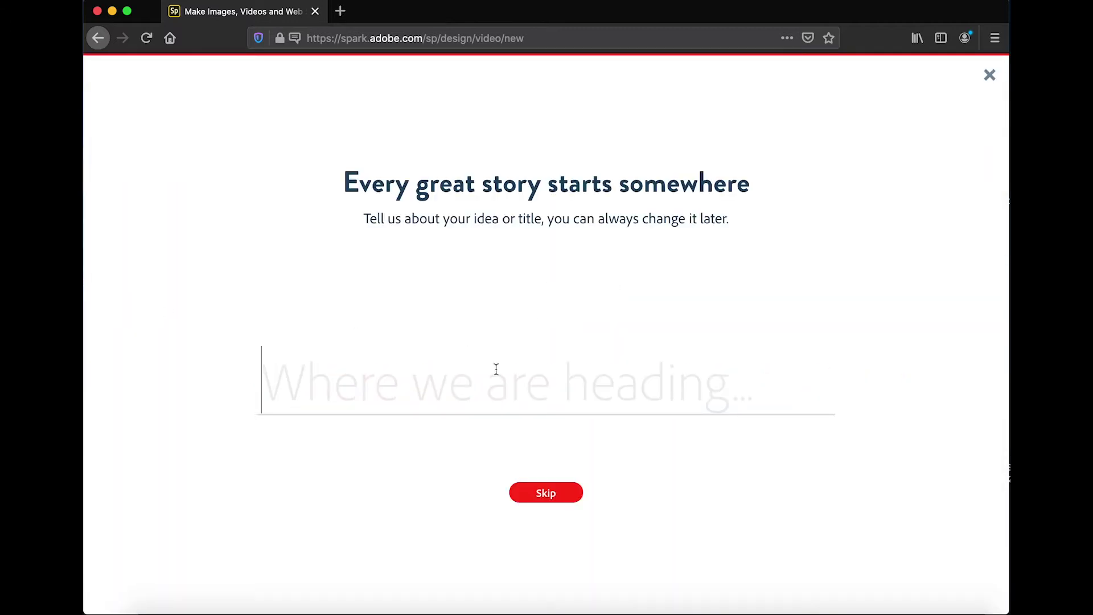
{"action": "type", "text": "The ti"}
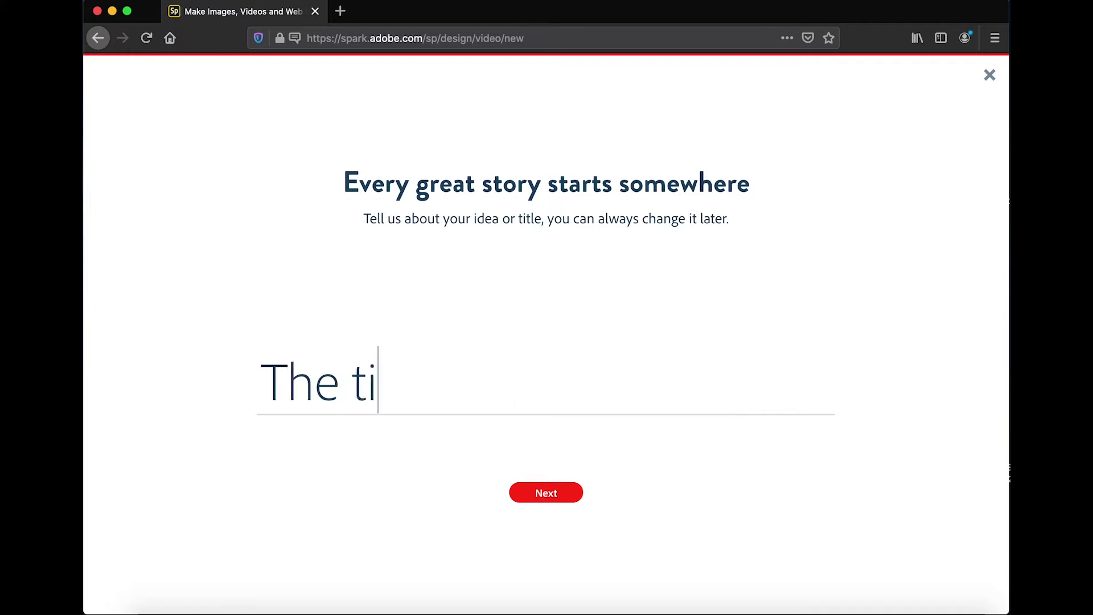
{"action": "type", "text": "me for change is now"}
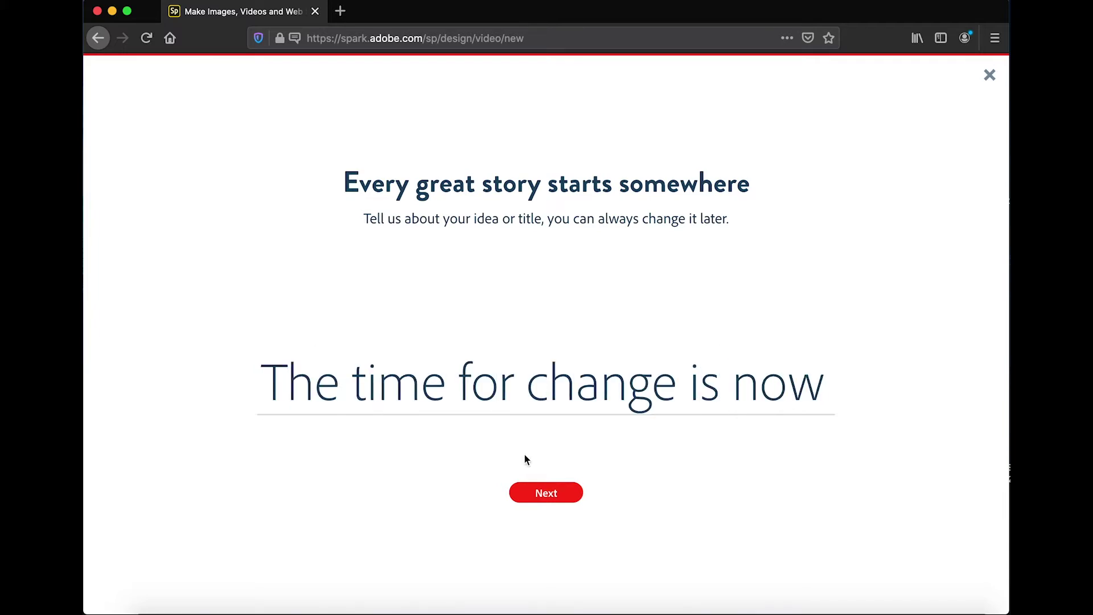
{"action": "left_click", "coordinate": [541, 503]}
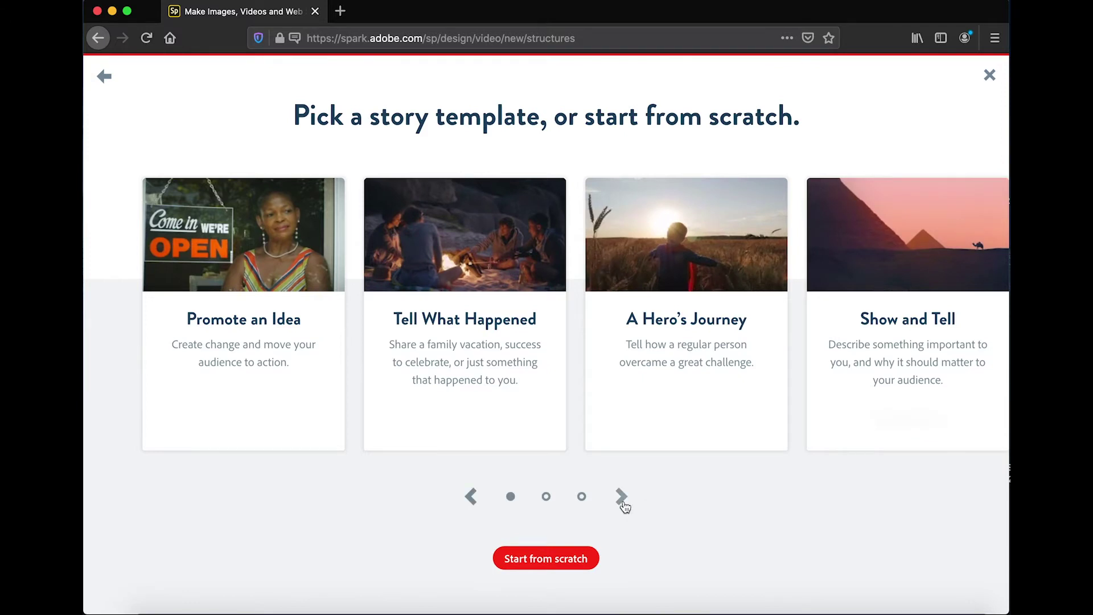
Browse the story templates and start a blank square video from scratch
{"action": "left_click", "coordinate": [622, 499]}
{"action": "left_click", "coordinate": [622, 497]}
{"action": "mouse_move", "coordinate": [517, 415]}
{"action": "left_click", "coordinate": [468, 424]}
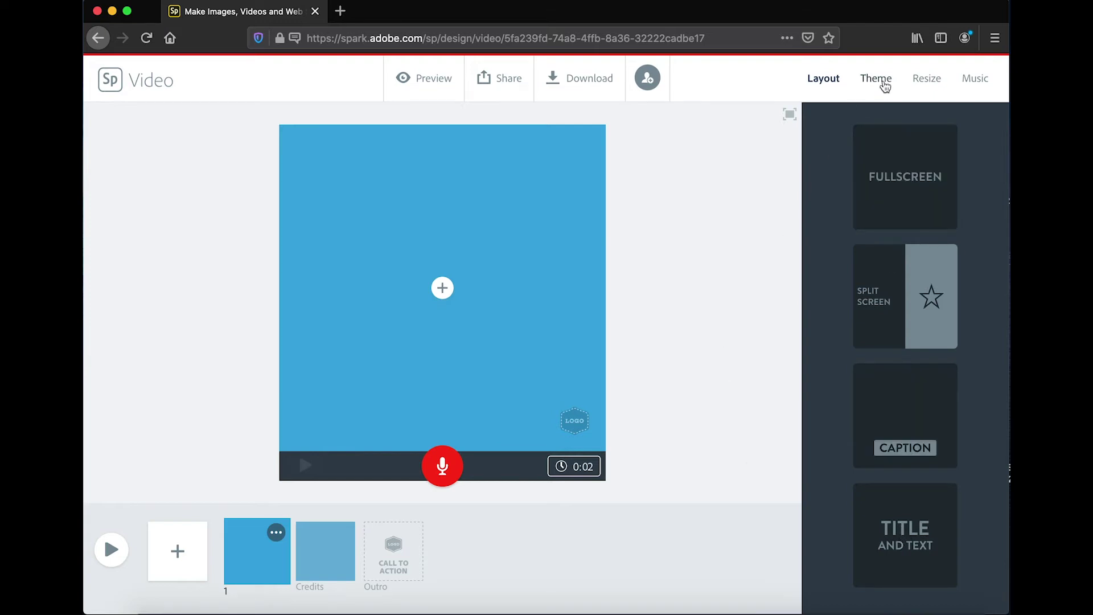
Try the Split Screen and Title and Text layouts on the first slide, and settle on Fullscreen
{"action": "left_click", "coordinate": [886, 293]}
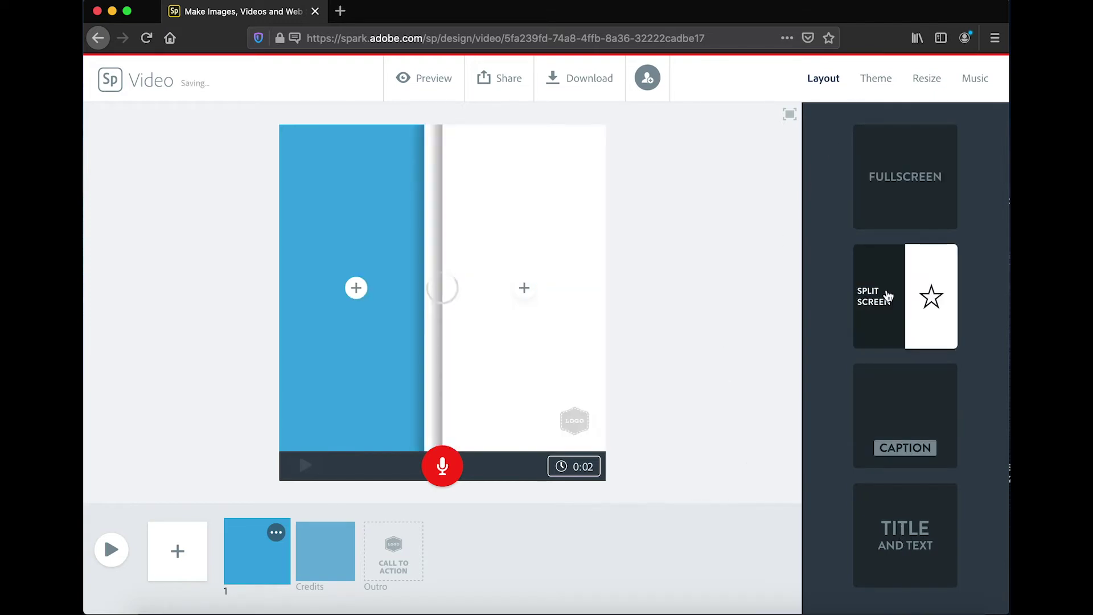
{"action": "left_click", "coordinate": [888, 433]}
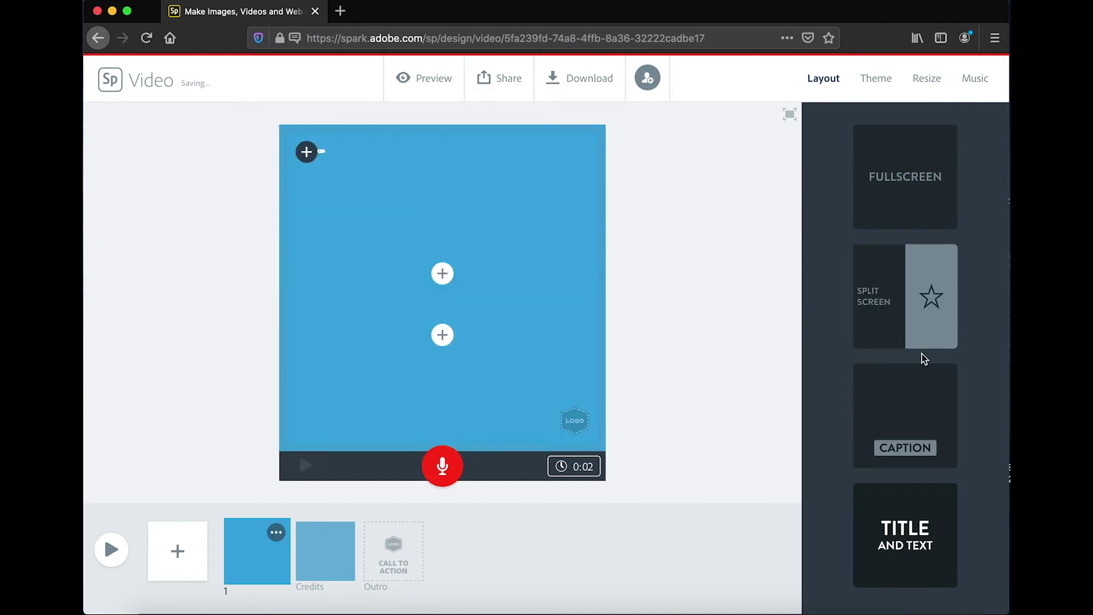
{"action": "left_click", "coordinate": [938, 188]}
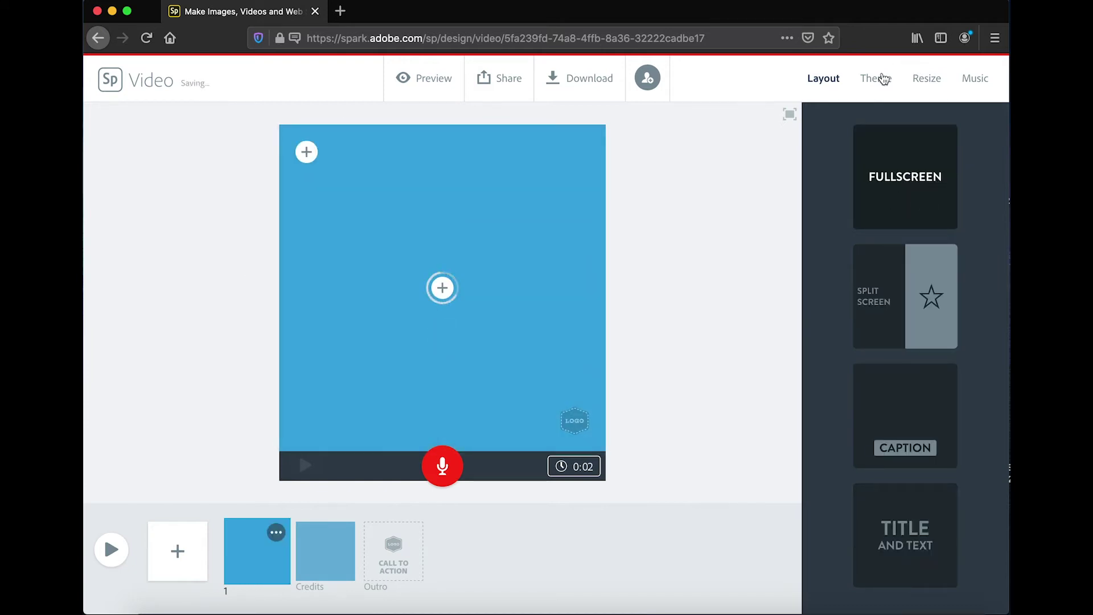
Browse the video themes and apply the green colour variant of the Tidal theme
{"action": "left_click", "coordinate": [880, 80]}
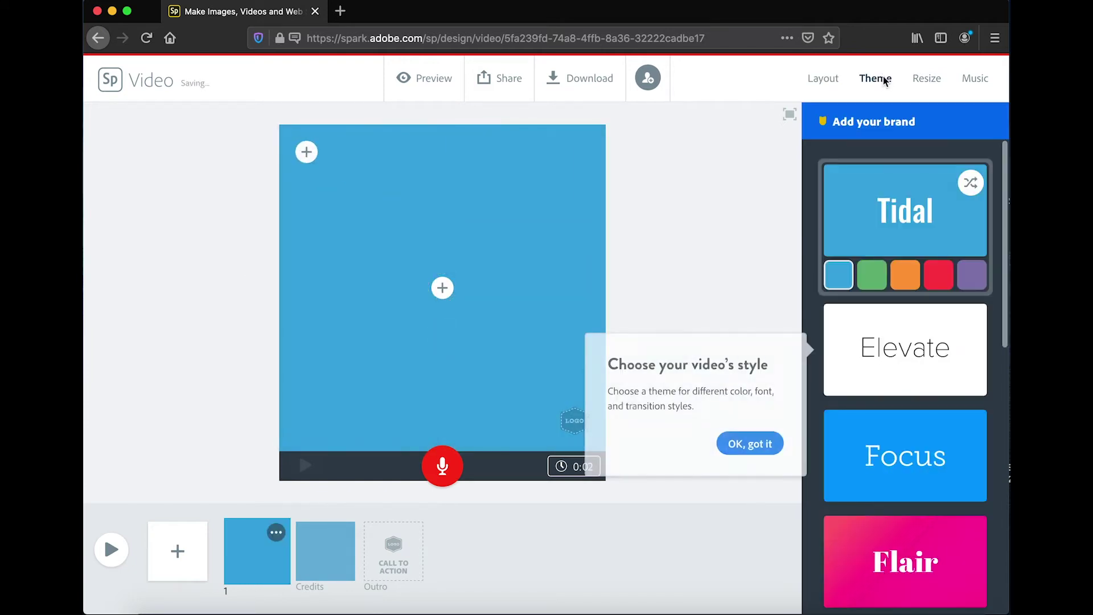
{"action": "left_click", "coordinate": [779, 443]}
{"action": "scroll", "coordinate": [904, 455], "scroll_direction": "down", "scroll_amount": 8}
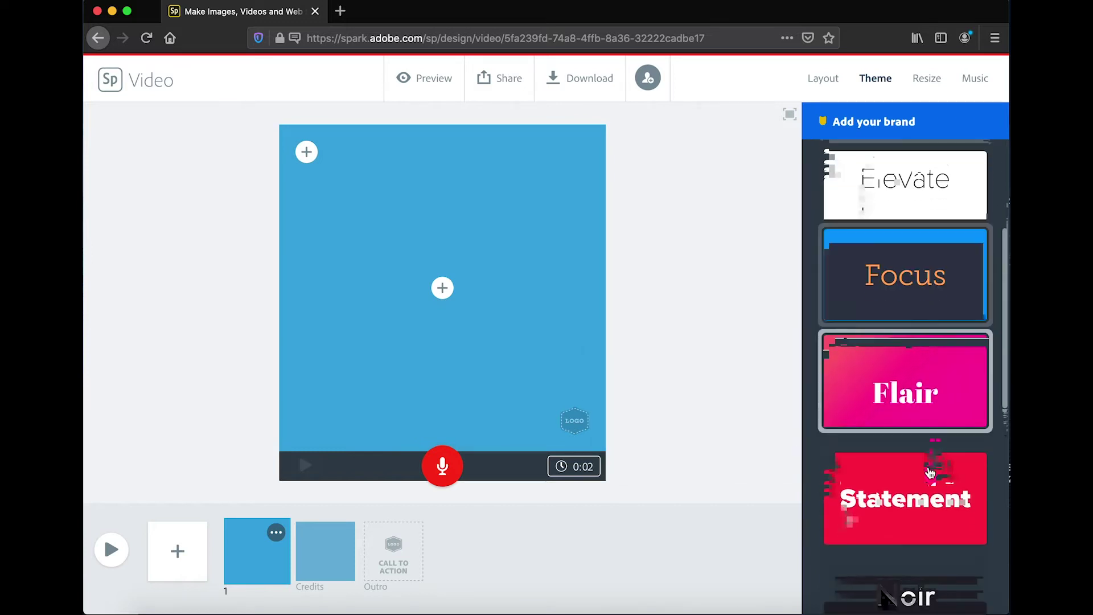
{"action": "scroll", "coordinate": [927, 469], "scroll_direction": "up", "scroll_amount": 8}
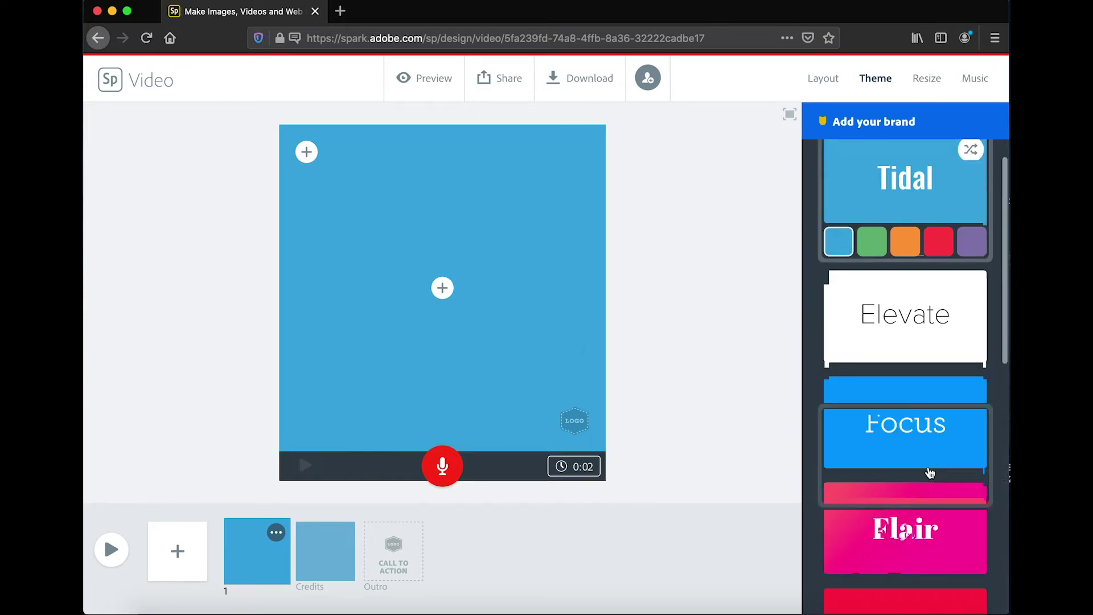
{"action": "left_click", "coordinate": [873, 270]}
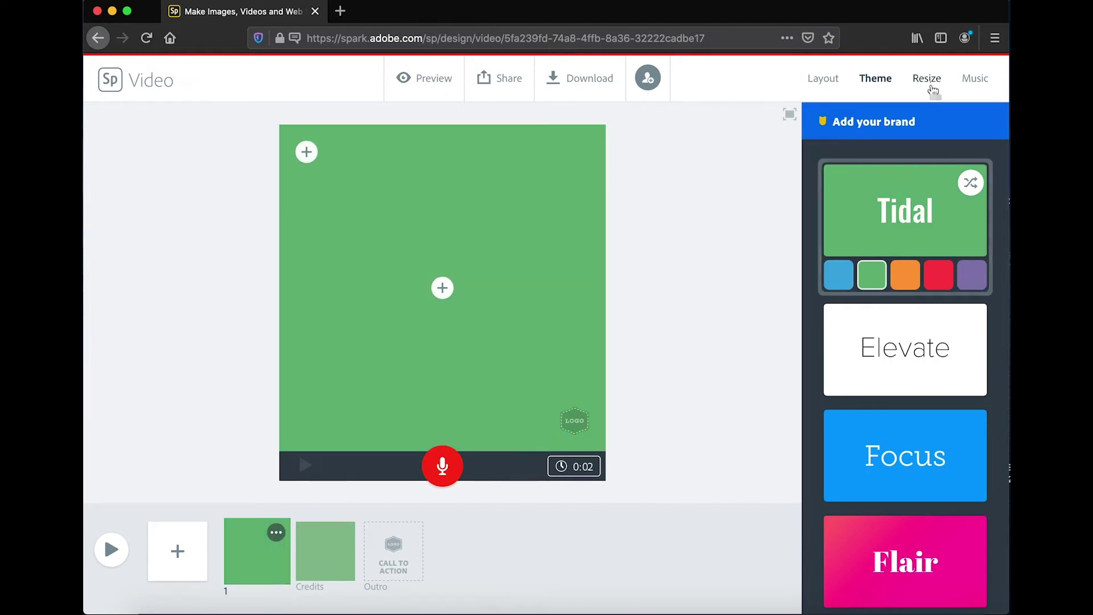
Try the Widescreen size for the video and switch it back to Square
{"action": "left_click", "coordinate": [931, 85]}
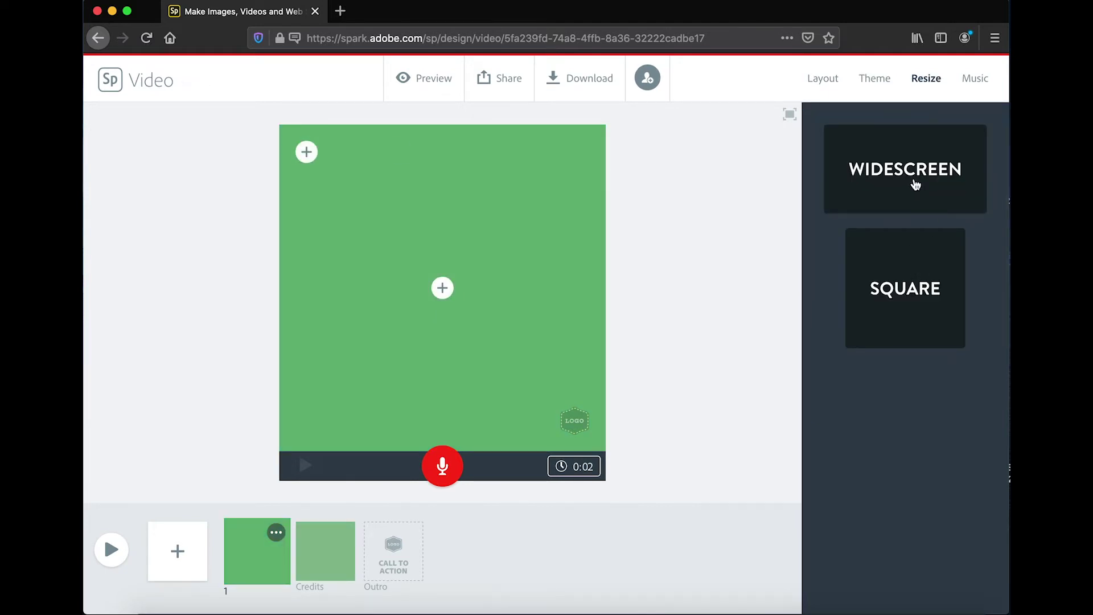
{"action": "left_click", "coordinate": [912, 181]}
{"action": "left_click", "coordinate": [906, 273]}
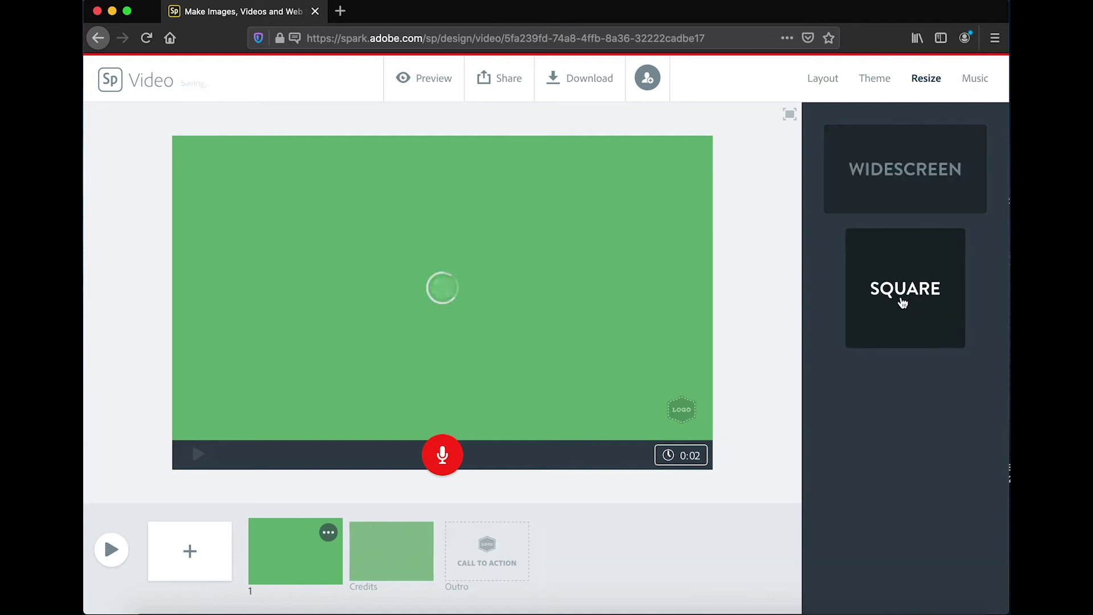
Look over the background music choices and return to the slide layout options
{"action": "left_click", "coordinate": [979, 83]}
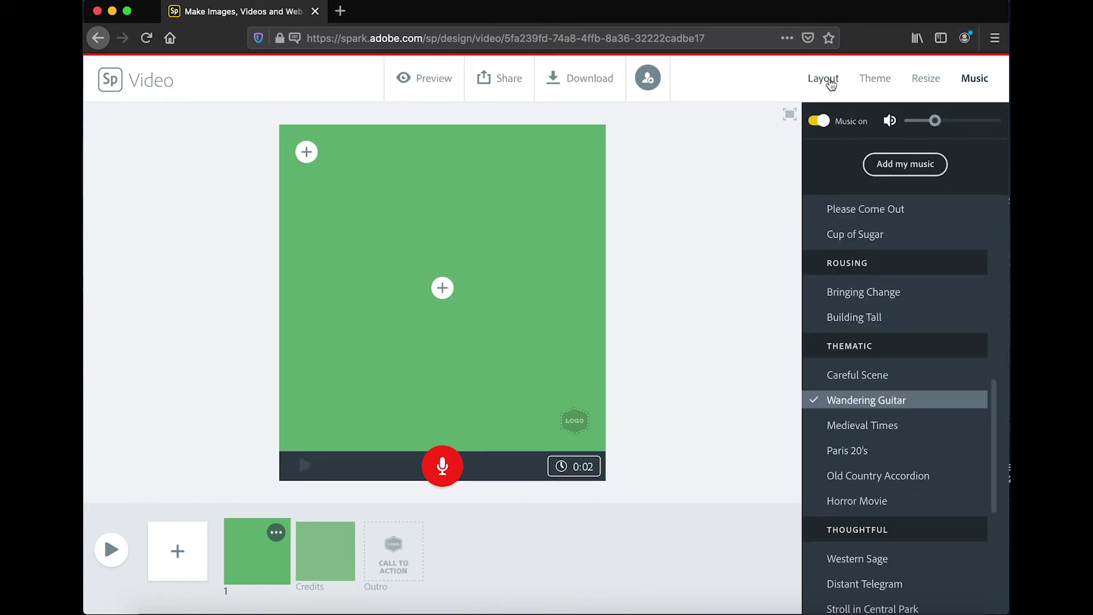
{"action": "left_click", "coordinate": [830, 83]}
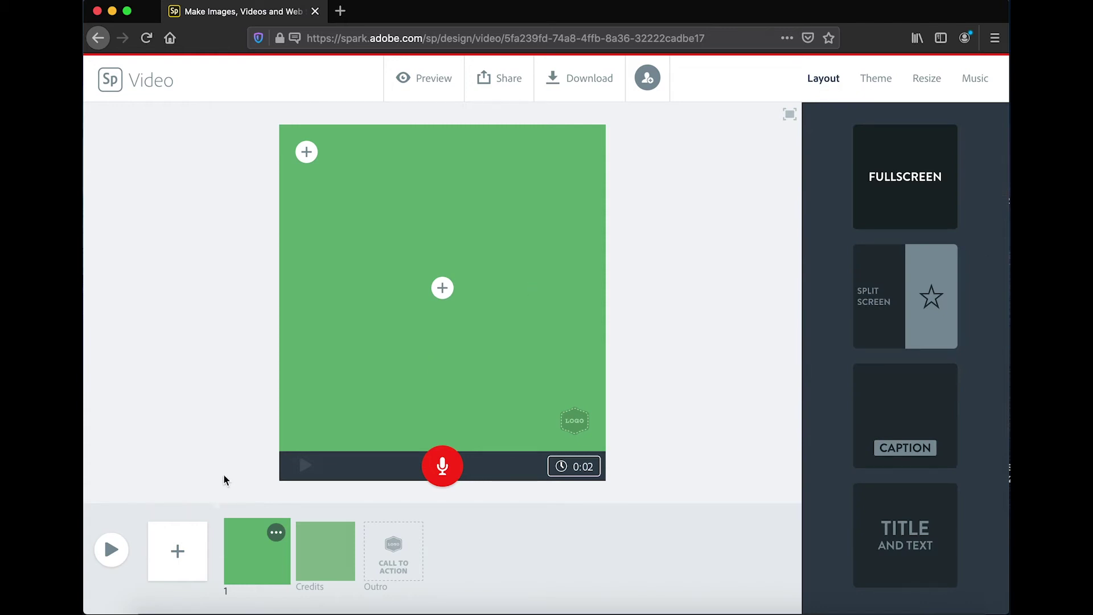
Add a slide with the uploaded photo E-WEB-Goal-13.png from the UN SDD folder and place it first in the timeline
{"action": "left_click", "coordinate": [177, 554]}
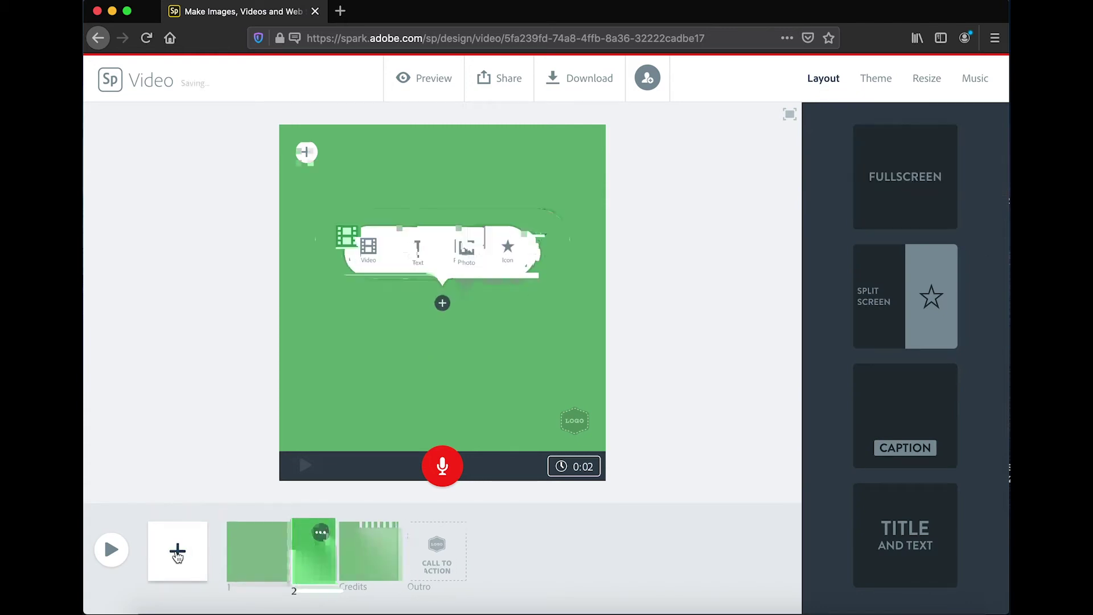
{"action": "left_click", "coordinate": [474, 244]}
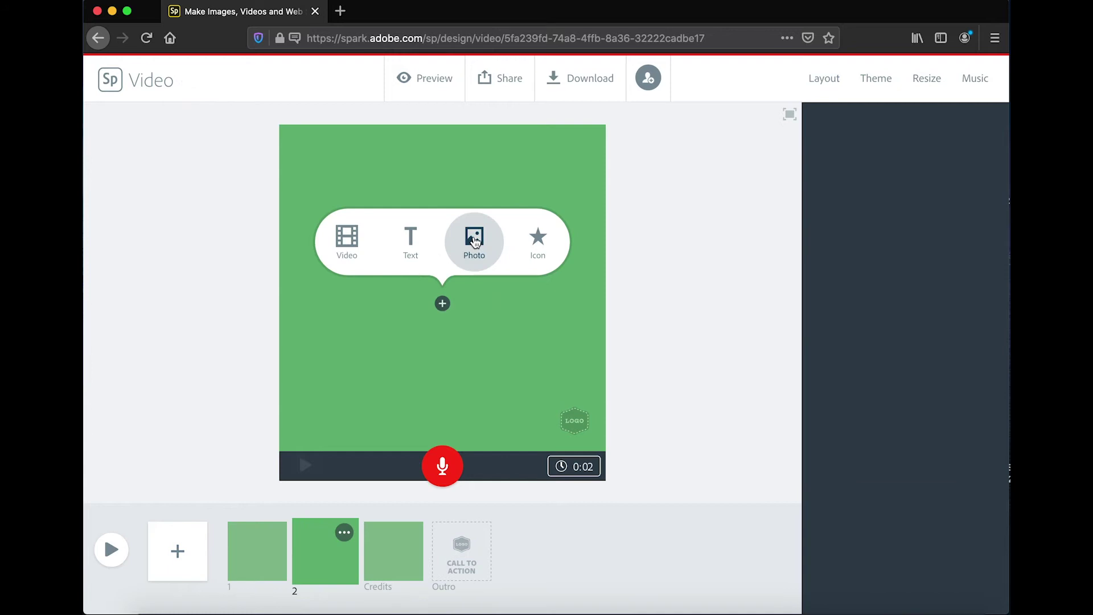
{"action": "left_click", "coordinate": [899, 179]}
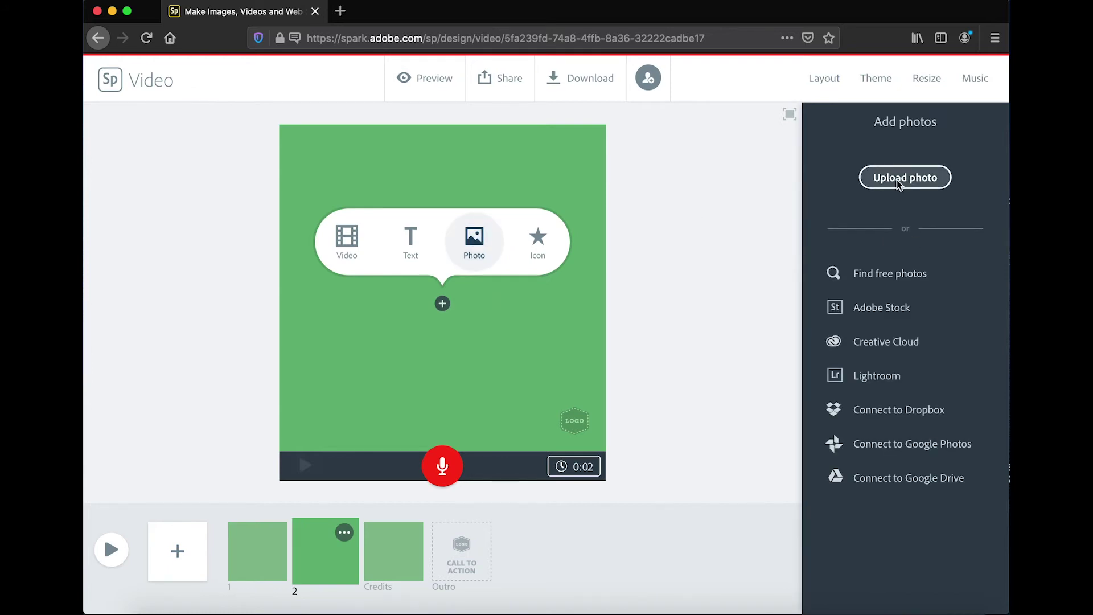
{"action": "left_click", "coordinate": [415, 247]}
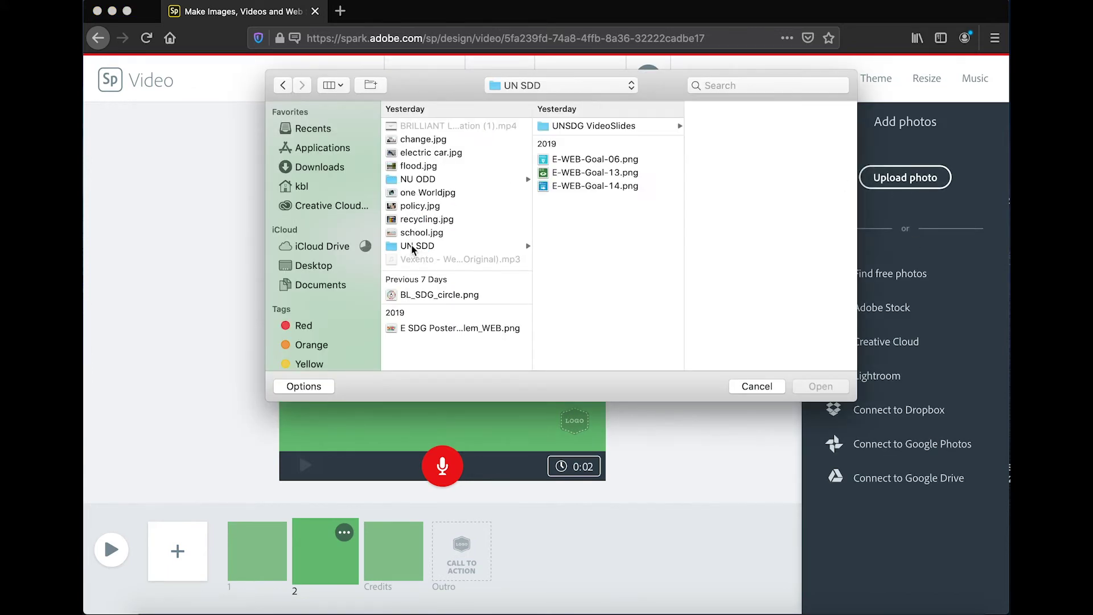
{"action": "left_click", "coordinate": [592, 173]}
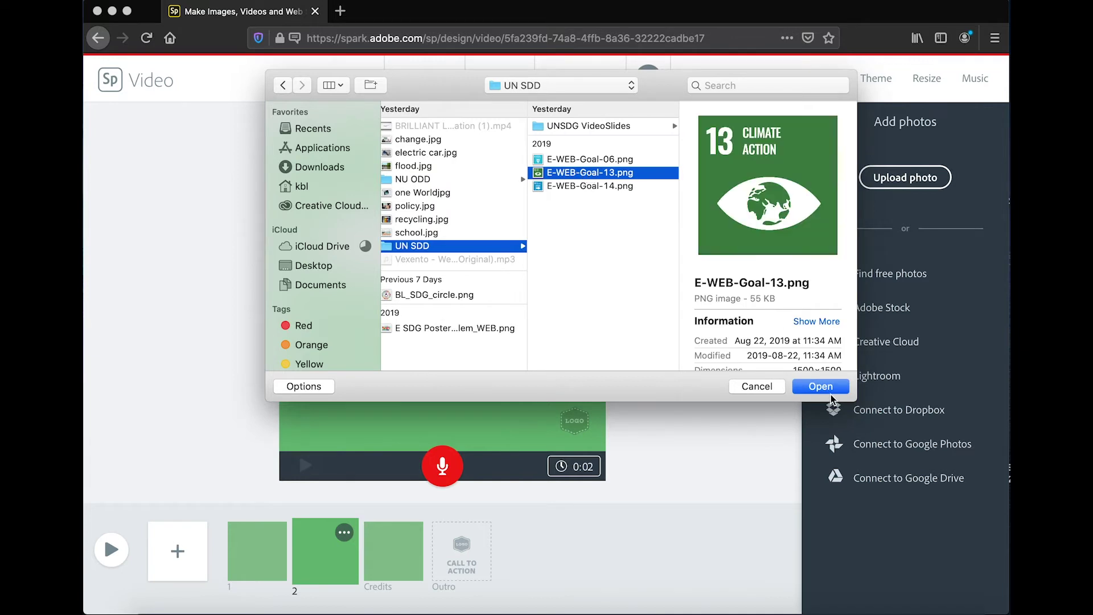
{"action": "left_click", "coordinate": [829, 391]}
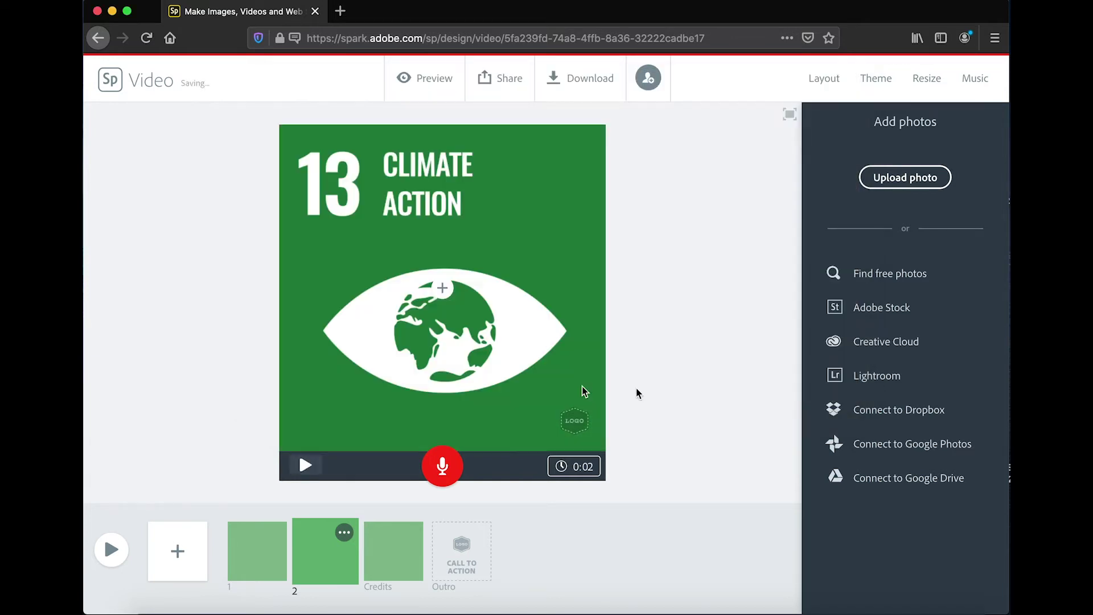
{"action": "left_click_drag", "start_coordinate": [261, 551], "coordinate": [332, 562]}
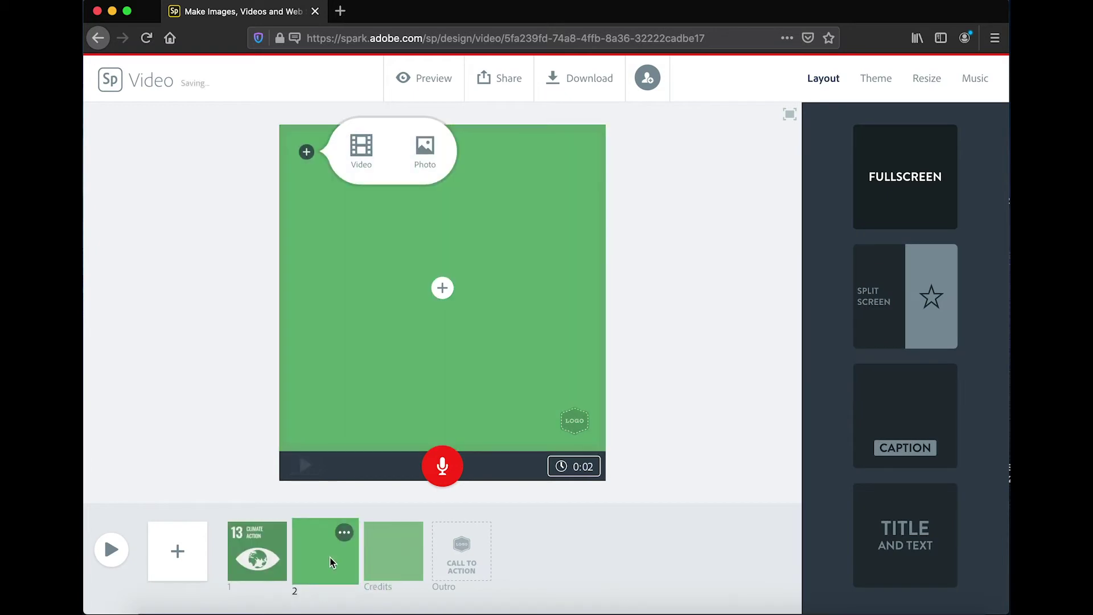
Add the text "What if ..." to the centre of the blank second slide
{"action": "left_click", "coordinate": [442, 287]}
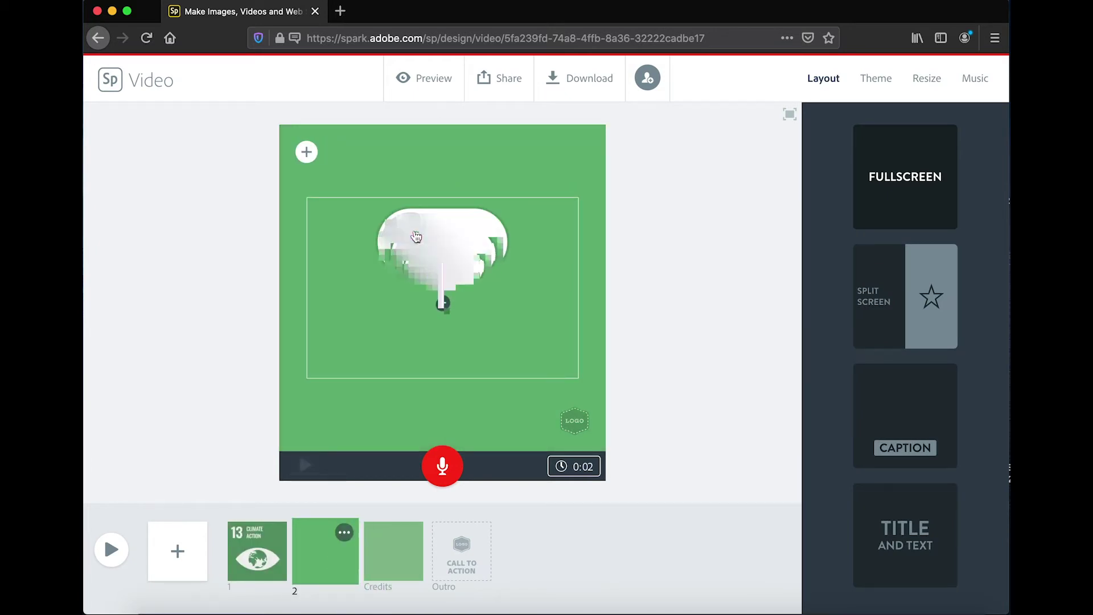
{"action": "type", "text": "What "}
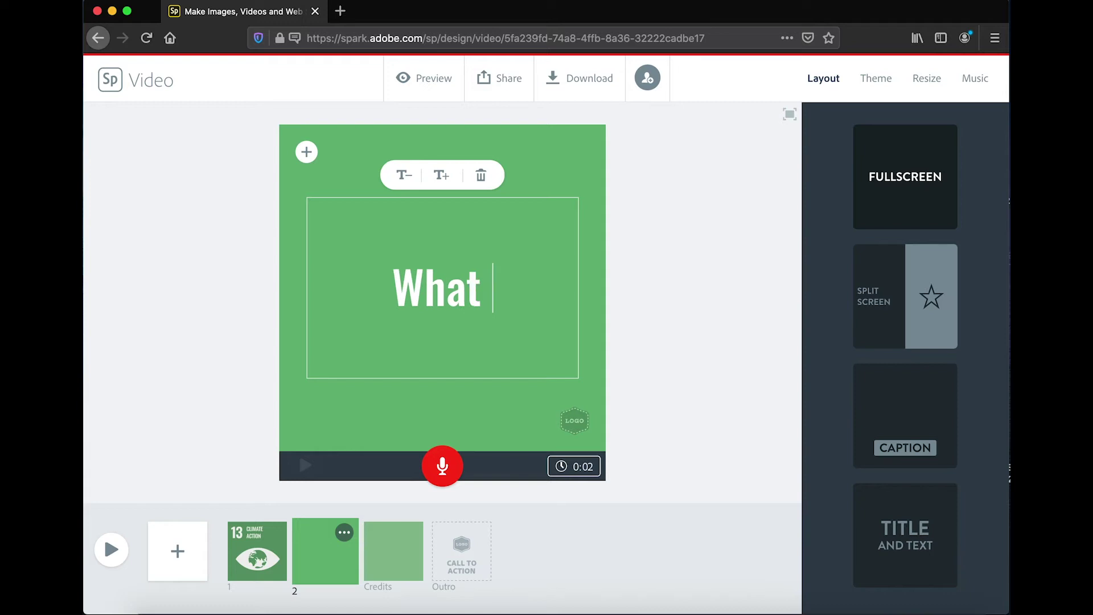
{"action": "type", "text": "if ."}
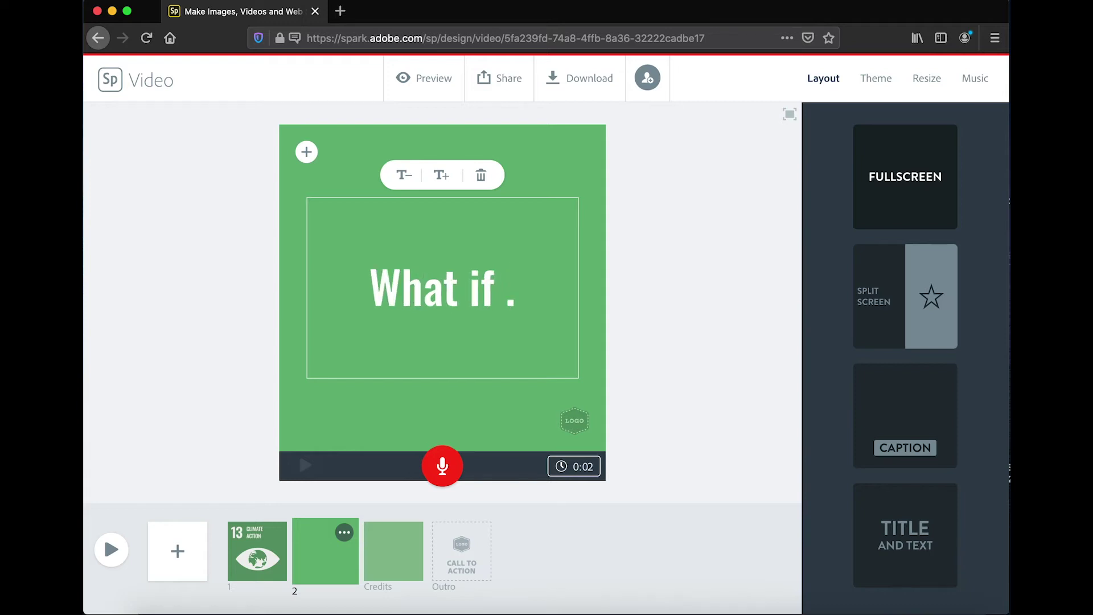
{"action": "type", "text": ".."}
{"action": "left_click", "coordinate": [619, 302]}
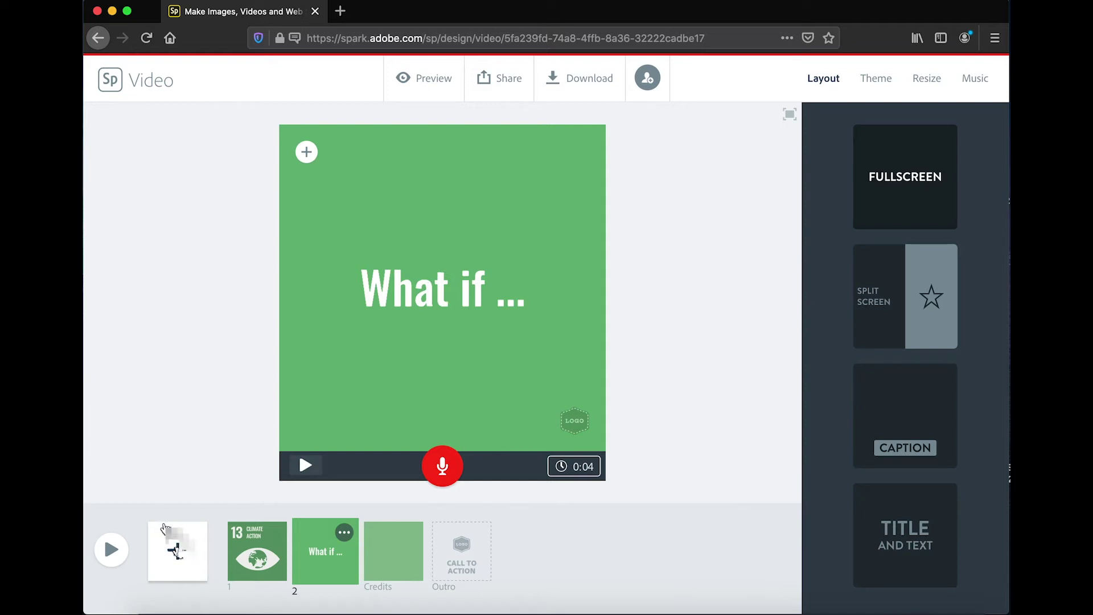
Add a third slide with the uploaded photo school.jpg from the Digital Skill Video folder on the Desktop
{"action": "left_click", "coordinate": [165, 529]}
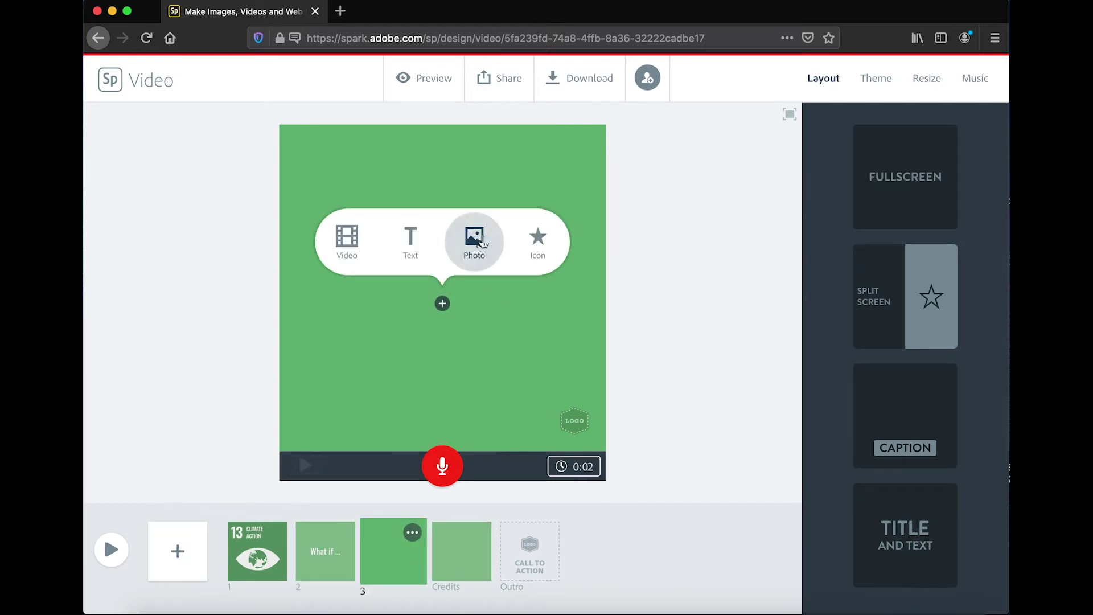
{"action": "left_click", "coordinate": [476, 239]}
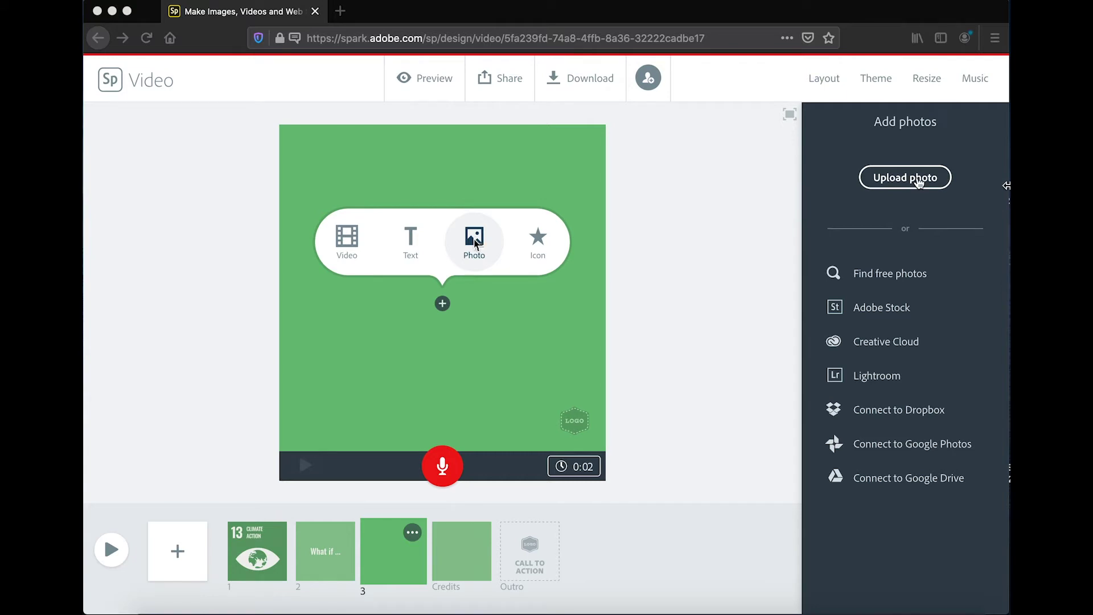
{"action": "left_click", "coordinate": [895, 186]}
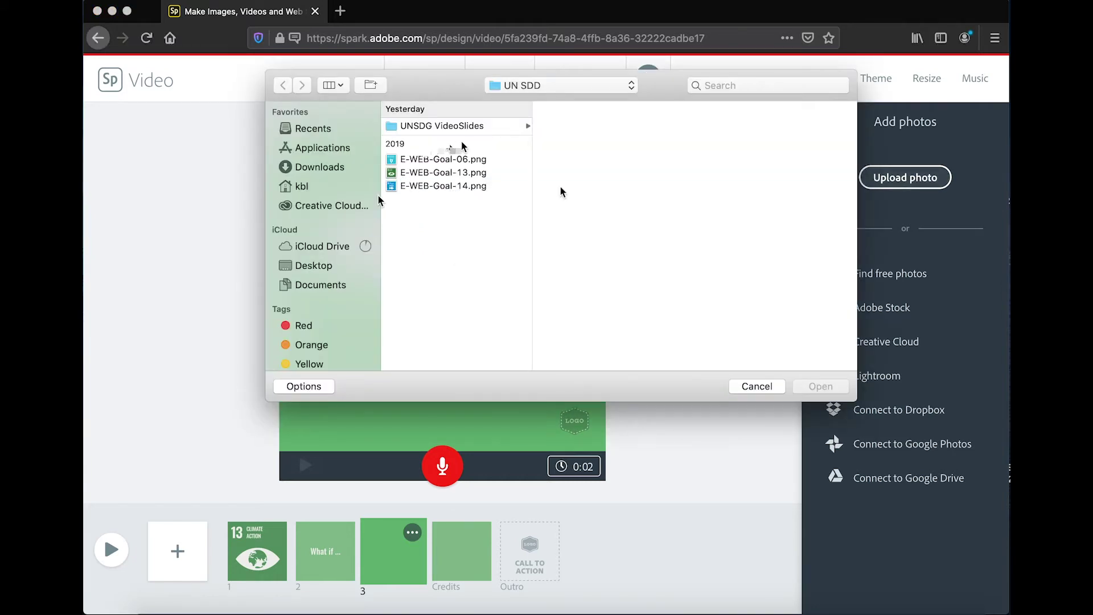
{"action": "left_click", "coordinate": [312, 265]}
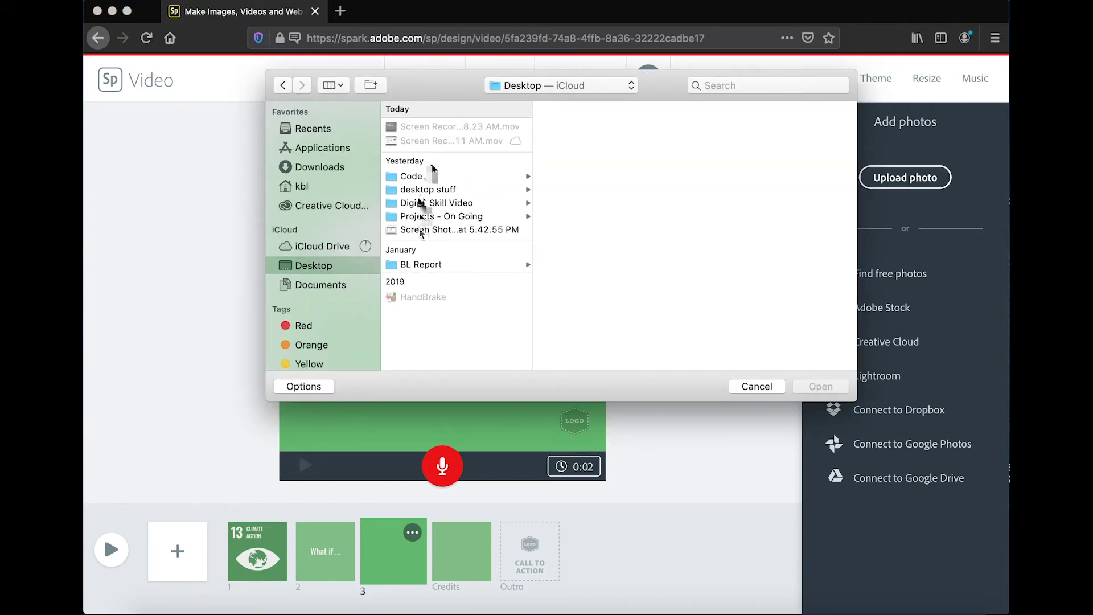
{"action": "left_click", "coordinate": [424, 203]}
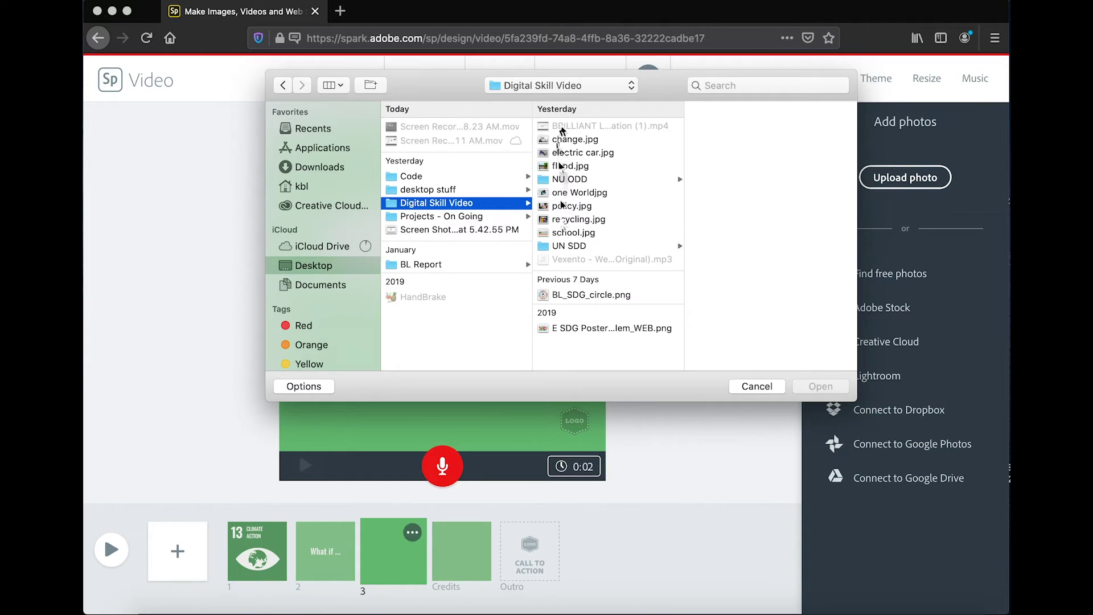
{"action": "left_click", "coordinate": [562, 233]}
{"action": "left_click", "coordinate": [816, 388]}
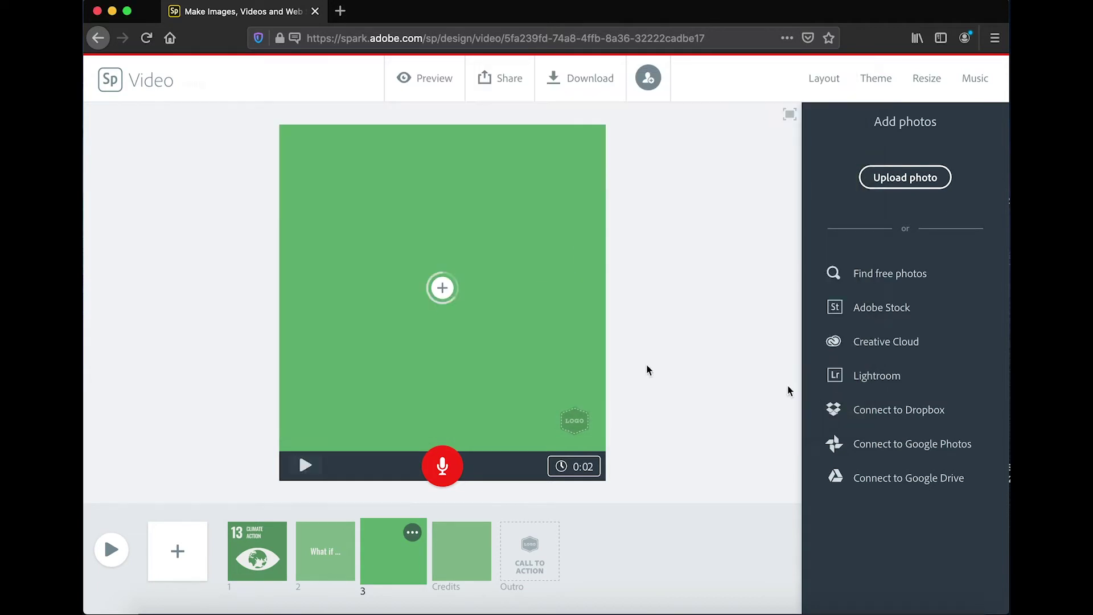
Add the text "... we learned about climate change in school?" over the classroom photo on the third slide
{"action": "left_click", "coordinate": [442, 288]}
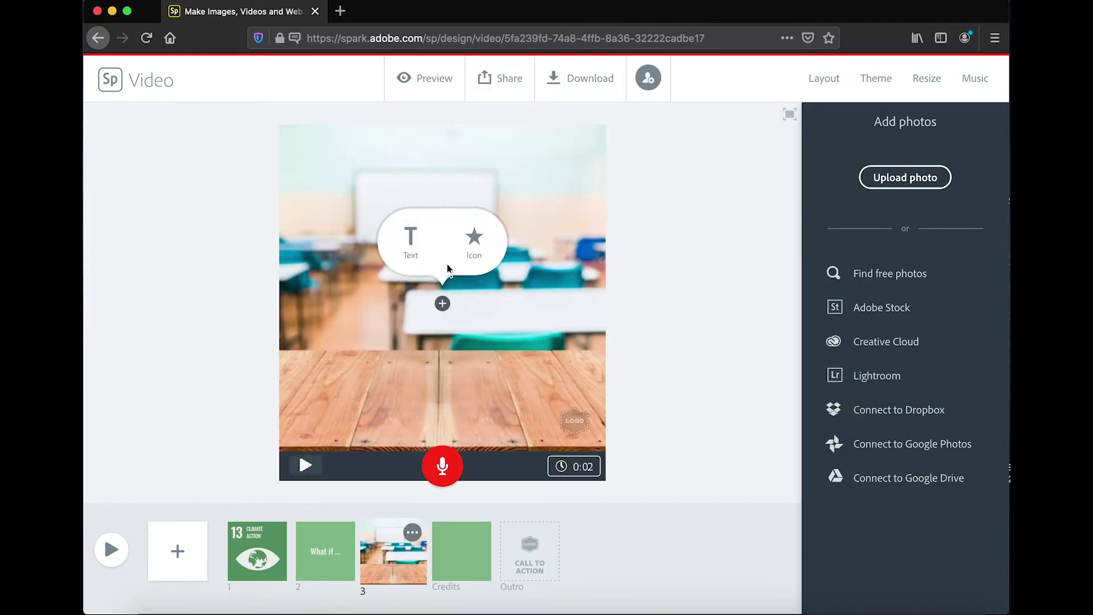
{"action": "left_click", "coordinate": [410, 238]}
{"action": "type", "text": "... we learned about climate change in school?"}
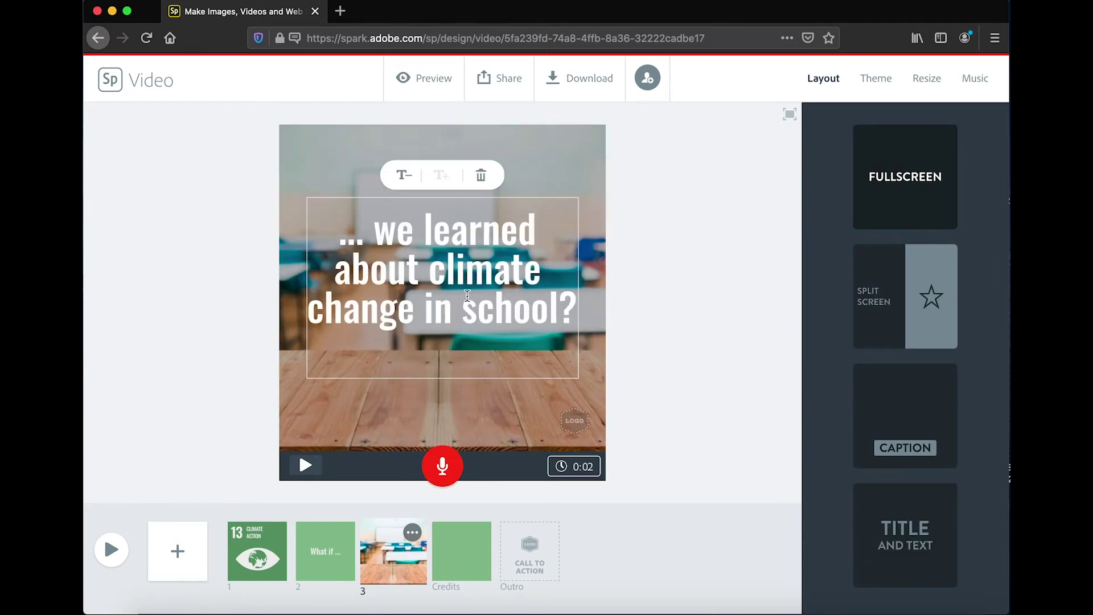
{"action": "left_click", "coordinate": [509, 408]}
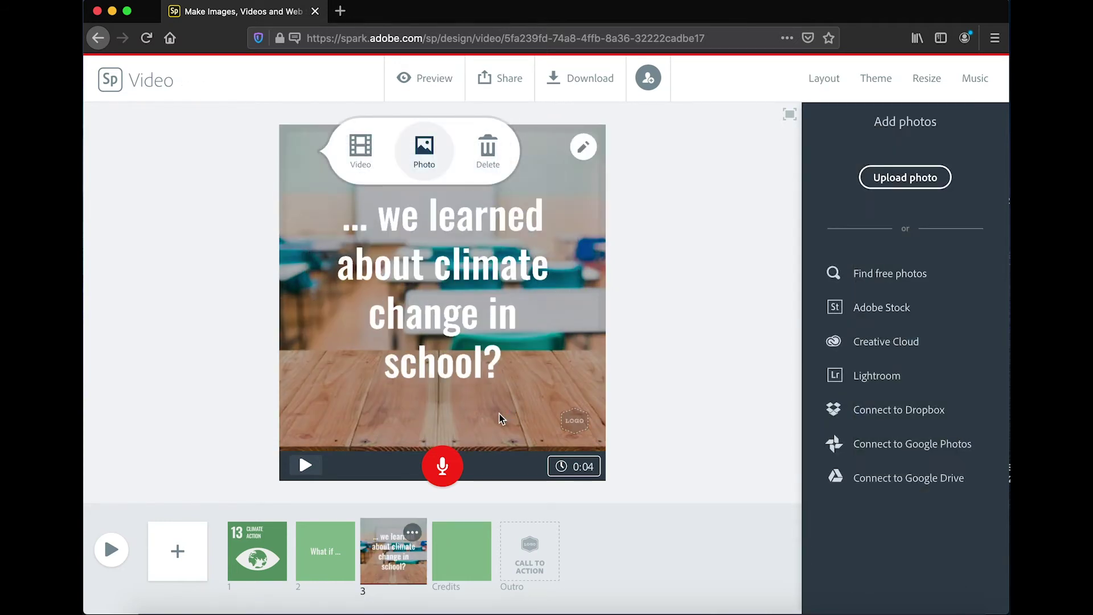
{"action": "left_click", "coordinate": [646, 373]}
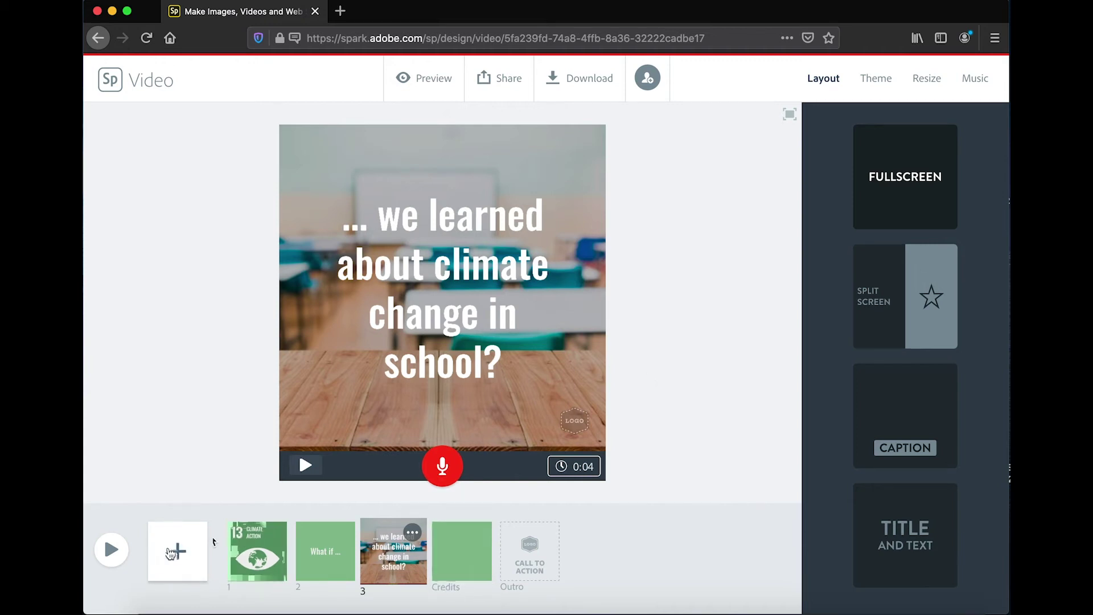
Add a fourth slide with the uploaded photo policy.jpg from the Digital Skill Video folder
{"action": "left_click", "coordinate": [177, 552]}
{"action": "left_click", "coordinate": [474, 240]}
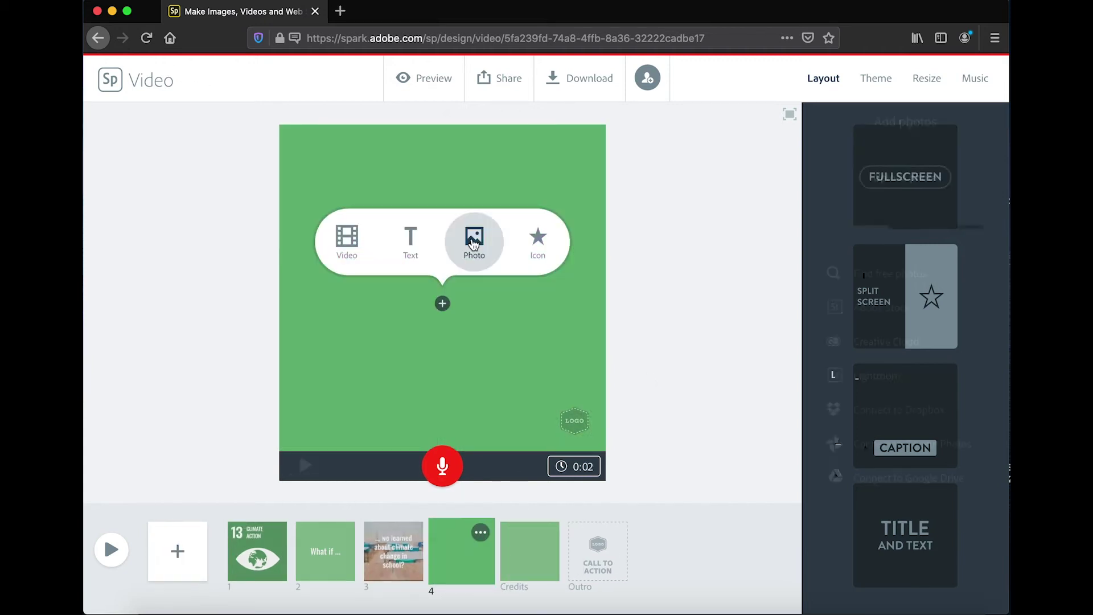
{"action": "left_click", "coordinate": [933, 177]}
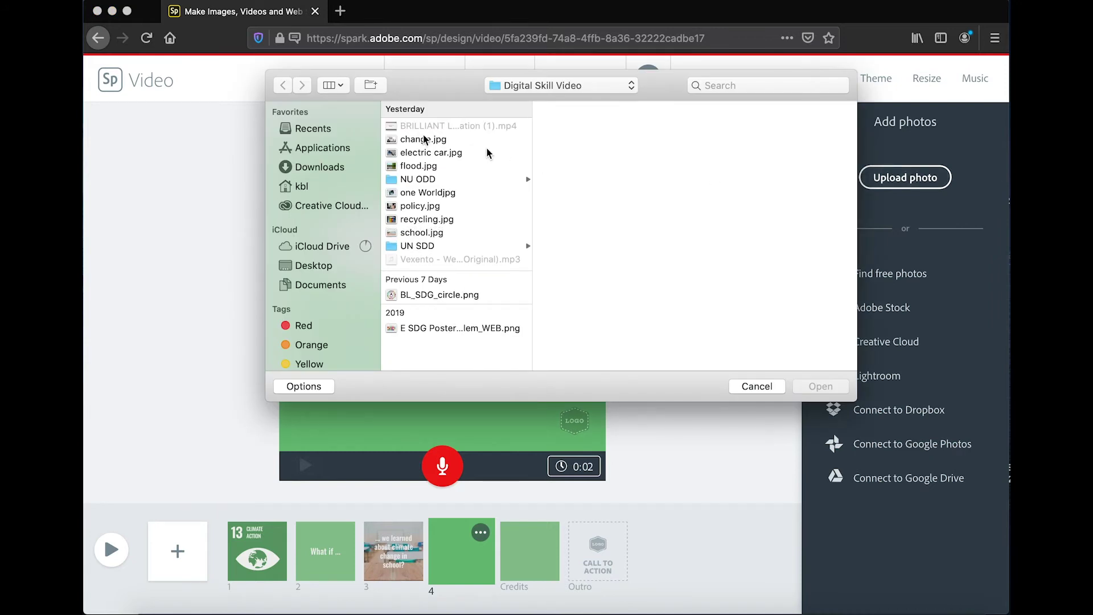
{"action": "left_click", "coordinate": [414, 208]}
{"action": "left_click", "coordinate": [820, 387]}
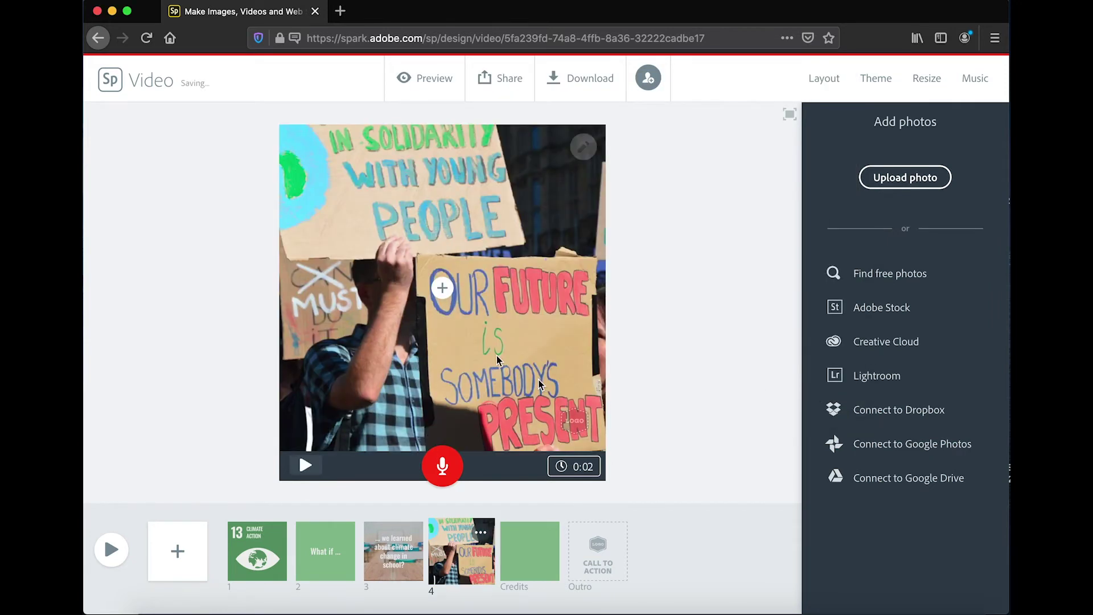
Add the text "... climate change measures were integrated into our national policies?" over the protest photo on the fourth slide
{"action": "left_click", "coordinate": [442, 288]}
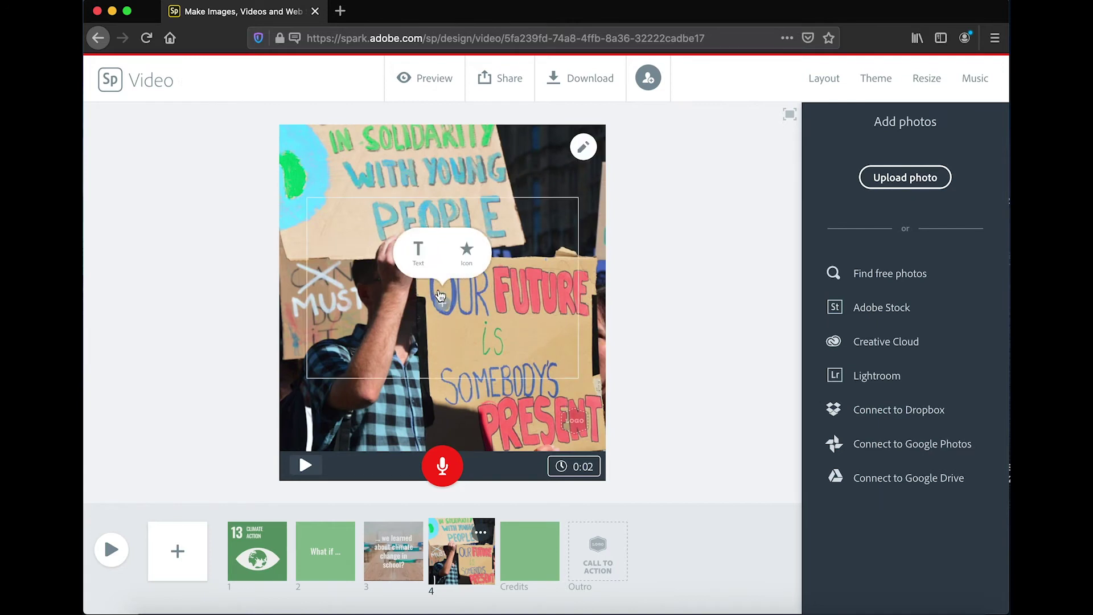
{"action": "left_click", "coordinate": [407, 251]}
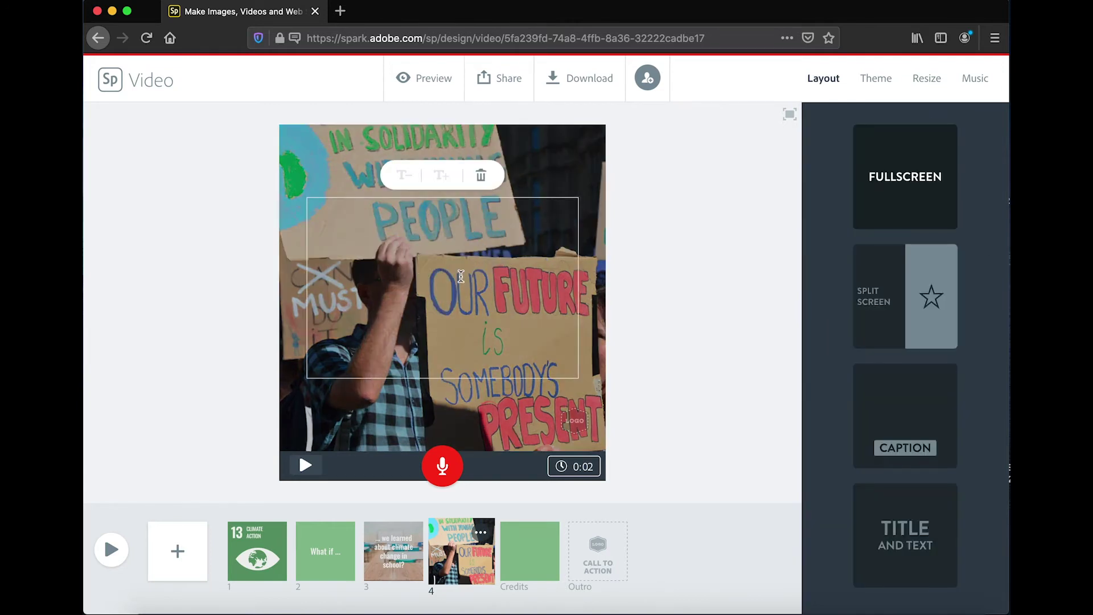
{"action": "key", "text": "super+v"}
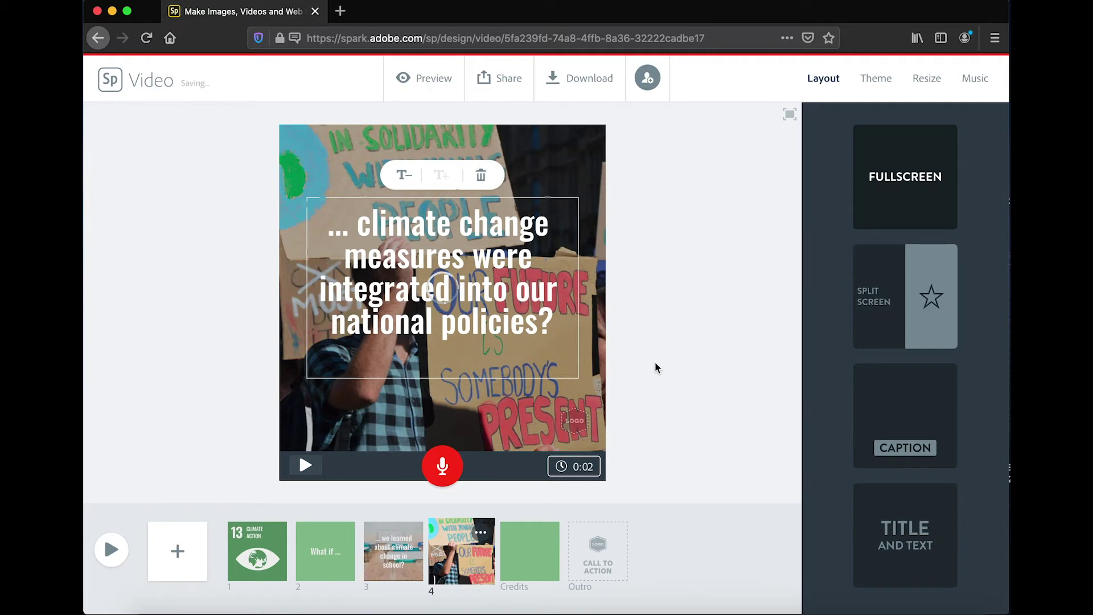
{"action": "left_click", "coordinate": [656, 367]}
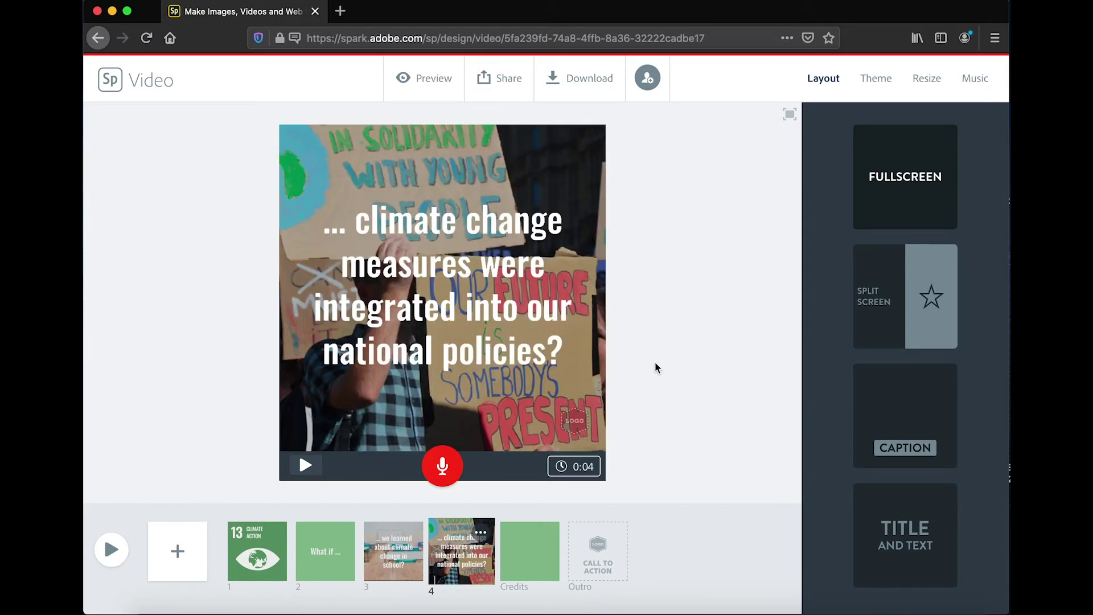
Add a fifth slide with the uploaded photo flood.jpg from the Digital Skill Video folder
{"action": "left_click", "coordinate": [177, 552]}
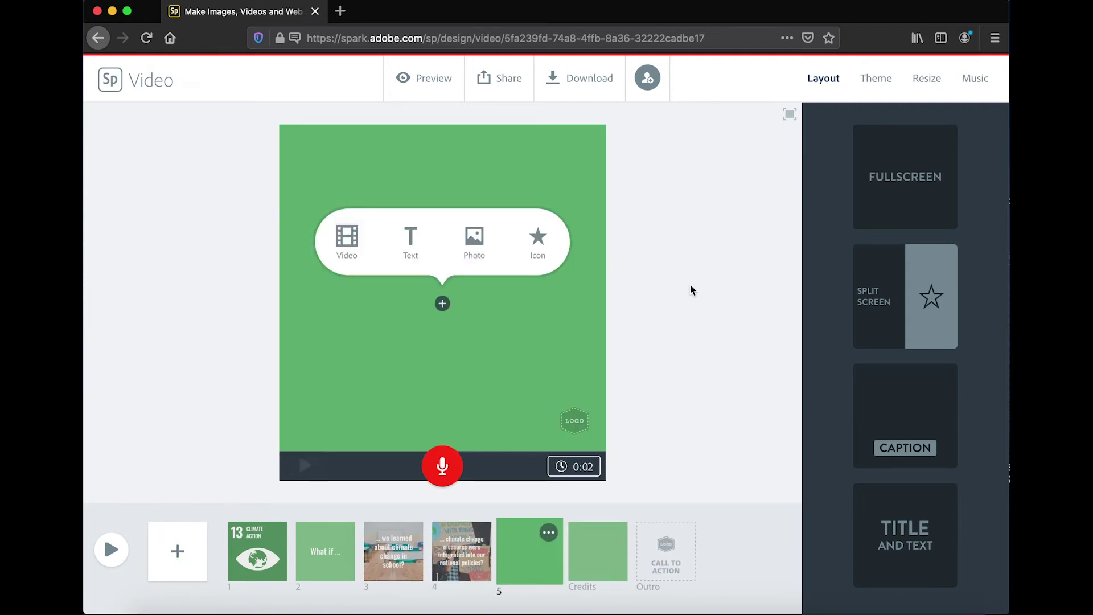
{"action": "left_click", "coordinate": [474, 238]}
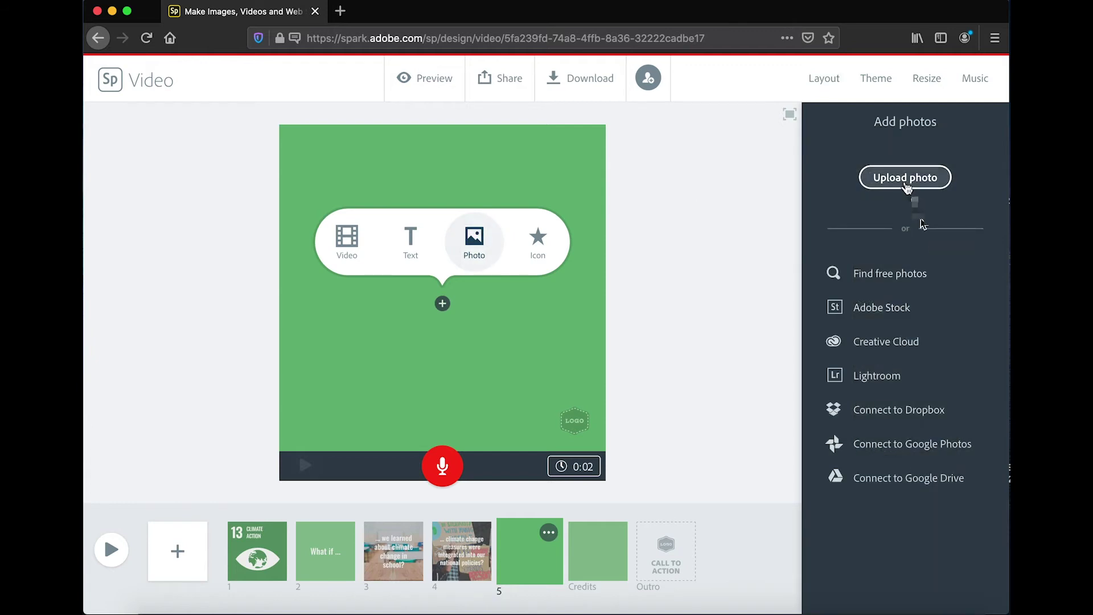
{"action": "left_click", "coordinate": [913, 179]}
{"action": "left_click", "coordinate": [424, 166]}
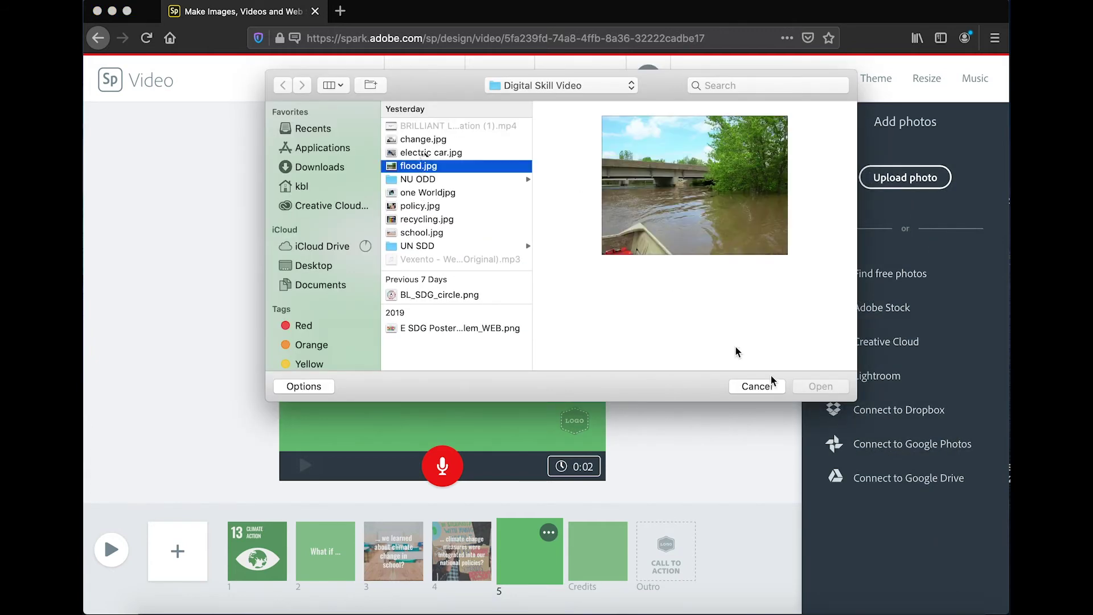
{"action": "left_click", "coordinate": [820, 386]}
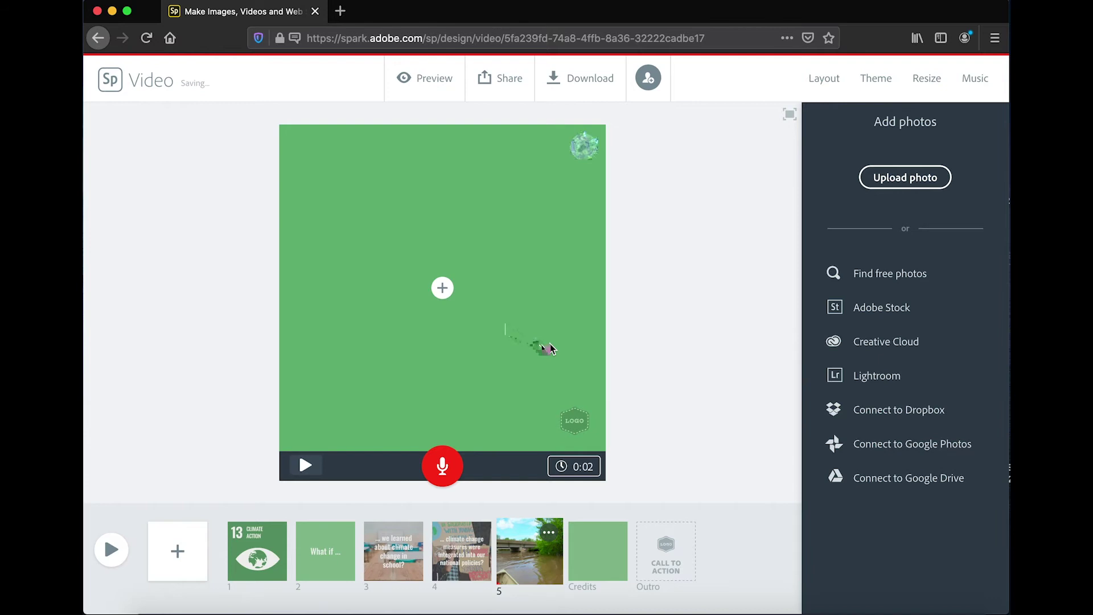
Add the text "... communities were designed to mitigate climate change natural disasters?" over the flood photo on the fifth slide
{"action": "left_click", "coordinate": [412, 238]}
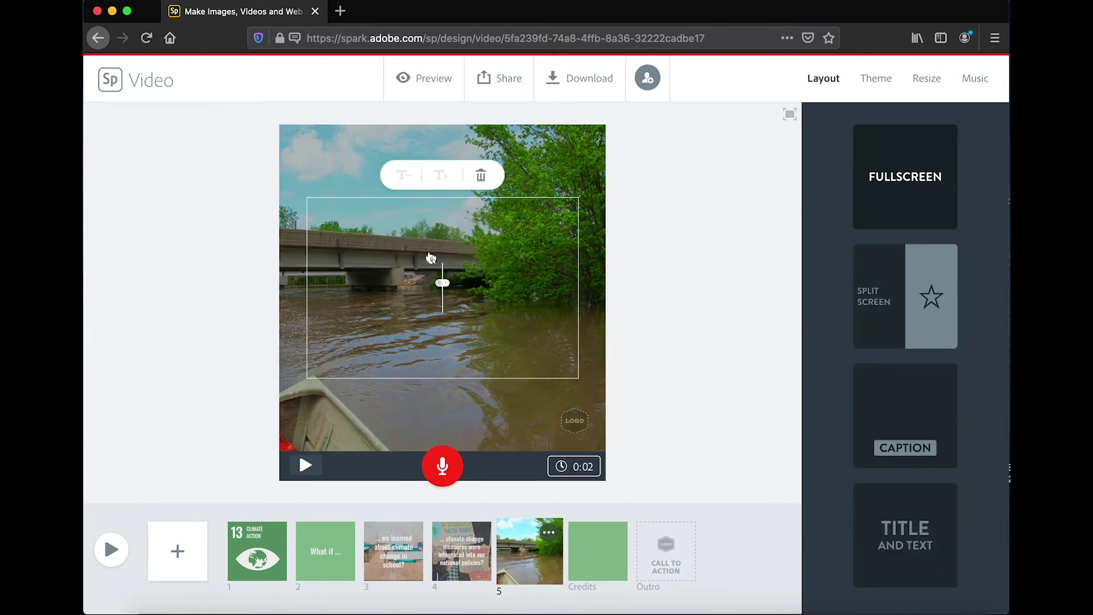
{"action": "type", "text": "... communities were designed to mitigate climate change natural disasters?"}
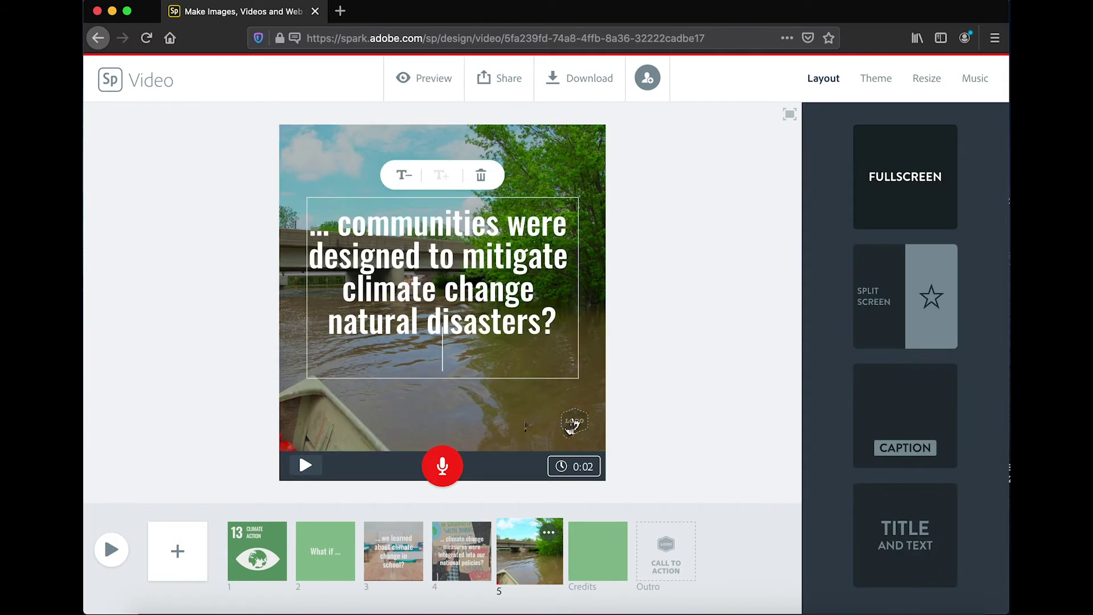
{"action": "left_click", "coordinate": [524, 423]}
{"action": "left_click", "coordinate": [671, 373]}
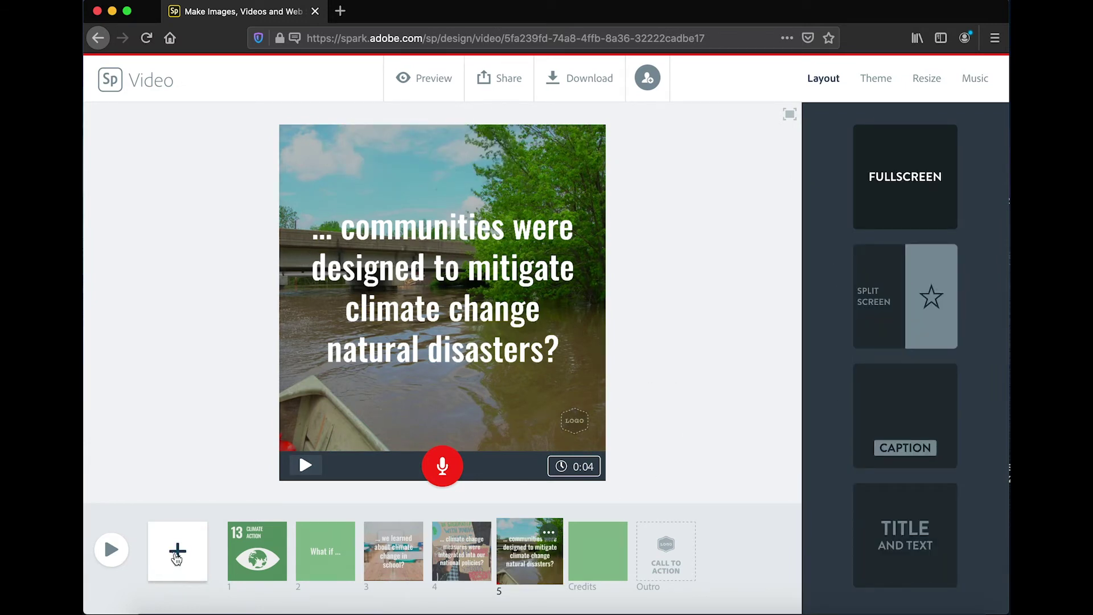
Add a sixth slide with the uploaded photo electric car.jpg from the Digital Skill Video folder
{"action": "left_click", "coordinate": [176, 555]}
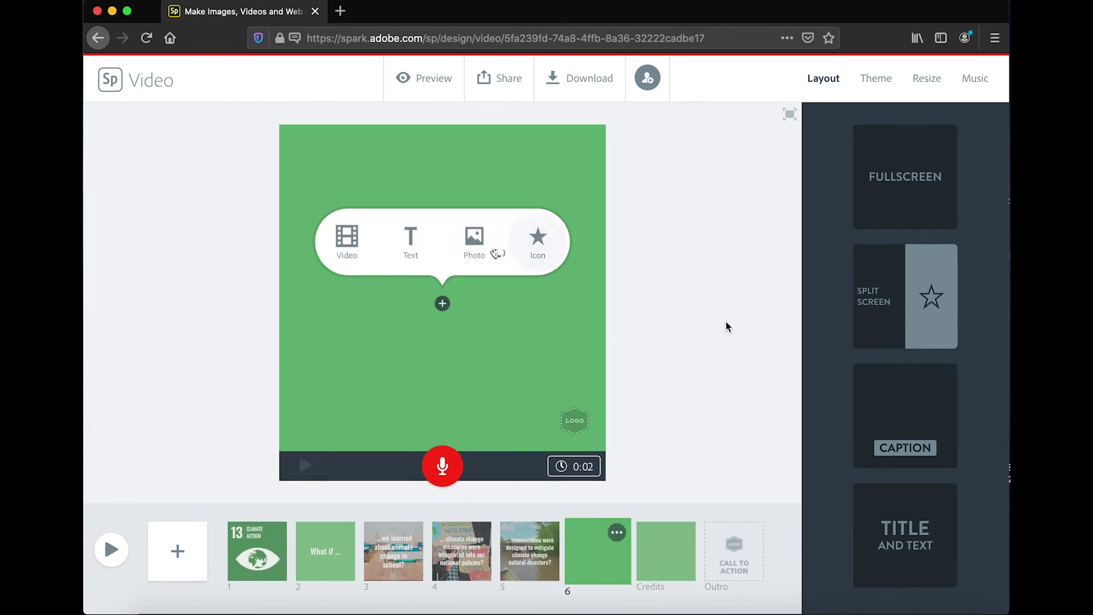
{"action": "left_click", "coordinate": [494, 252]}
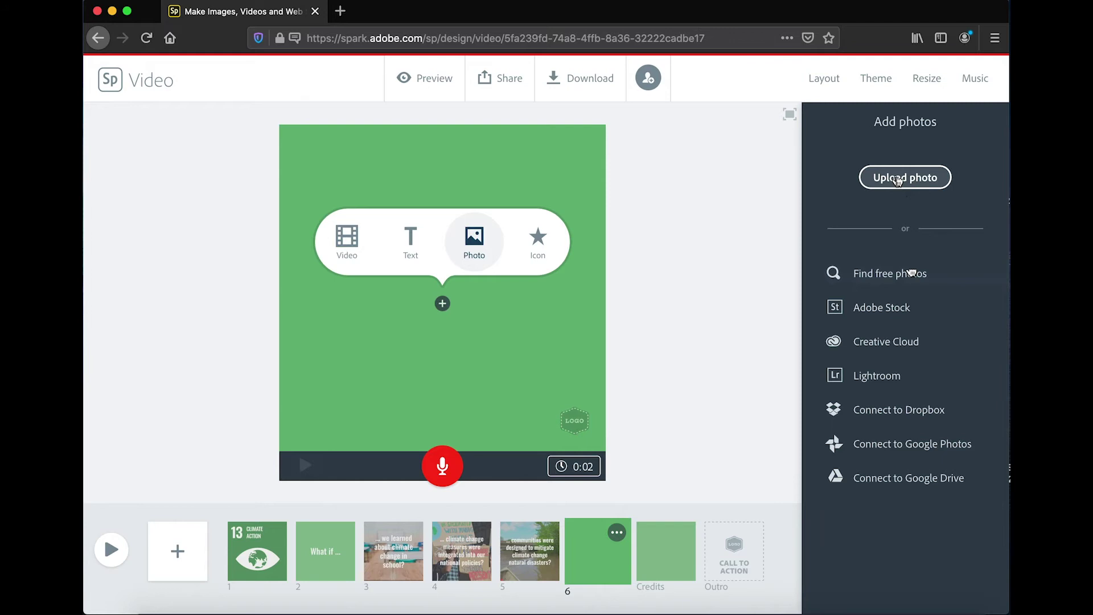
{"action": "left_click", "coordinate": [896, 181]}
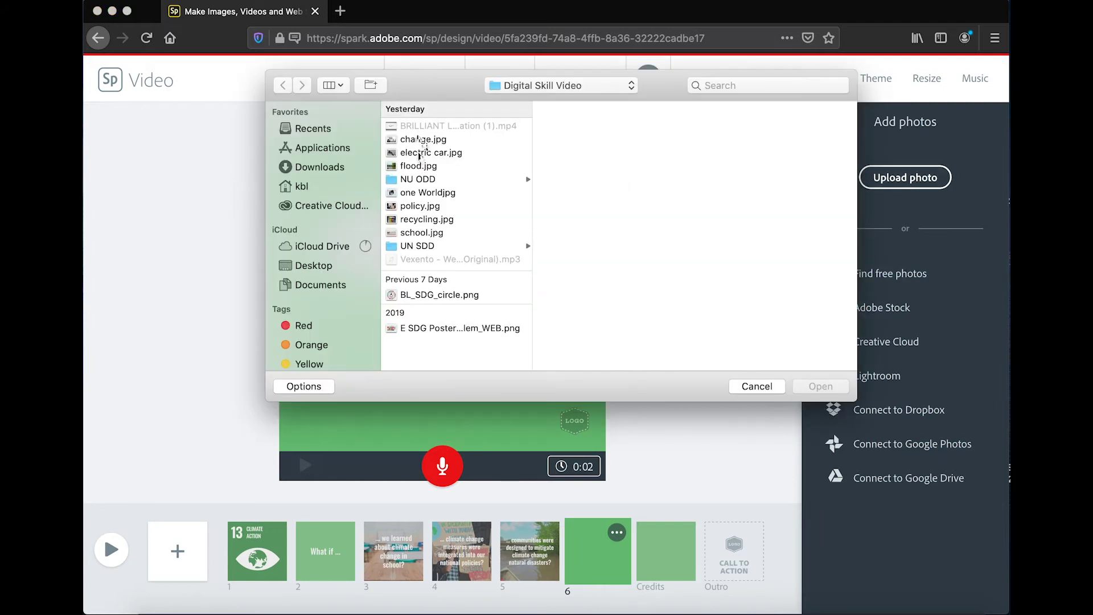
{"action": "left_click", "coordinate": [419, 152]}
{"action": "left_click", "coordinate": [828, 386]}
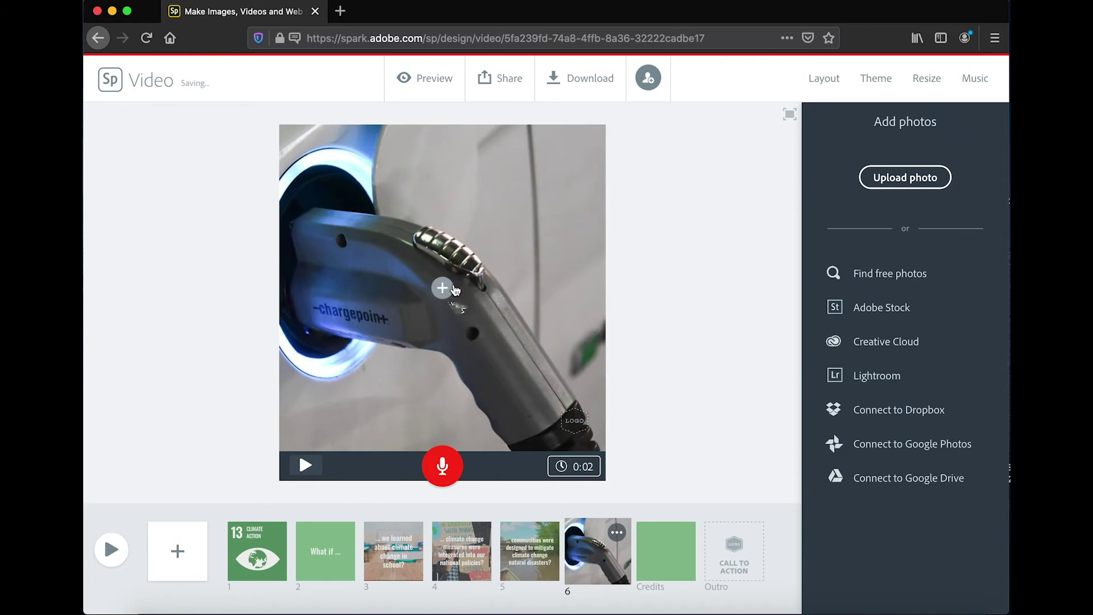
Add the text "... we used green transportation?" over the car-charging photo on the sixth slide
{"action": "left_click", "coordinate": [419, 252]}
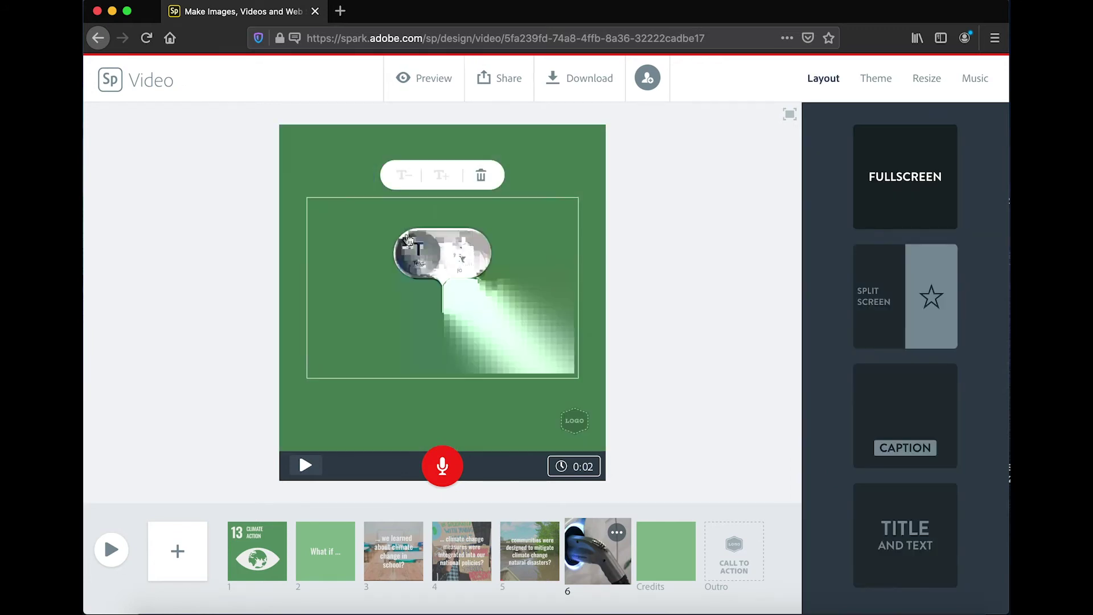
{"action": "type", "text": "... we used green transportation?"}
{"action": "left_click", "coordinate": [507, 387]}
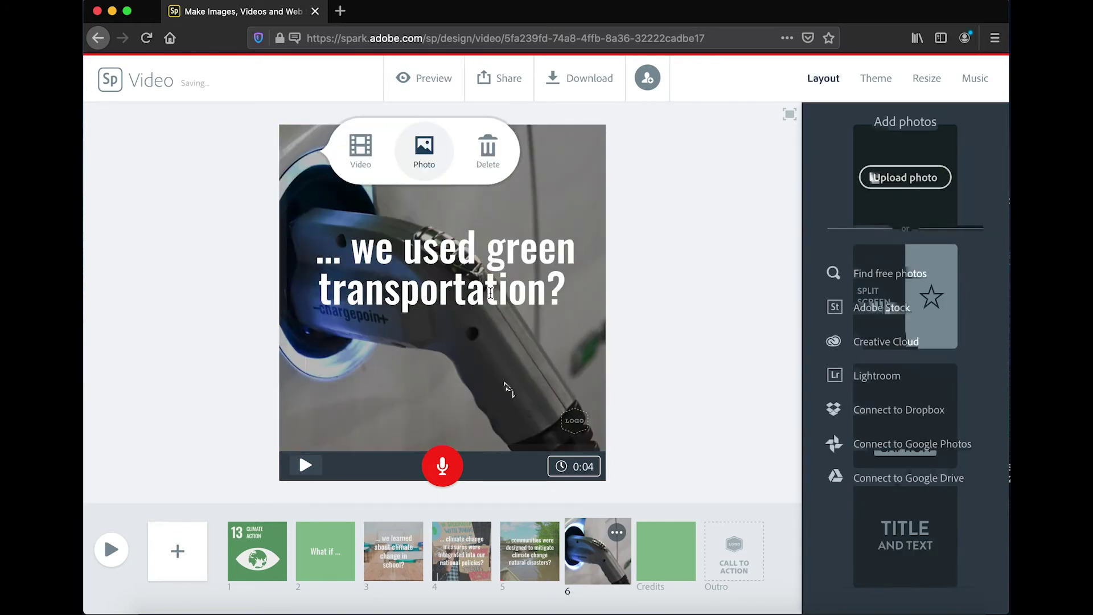
{"action": "left_click", "coordinate": [640, 304]}
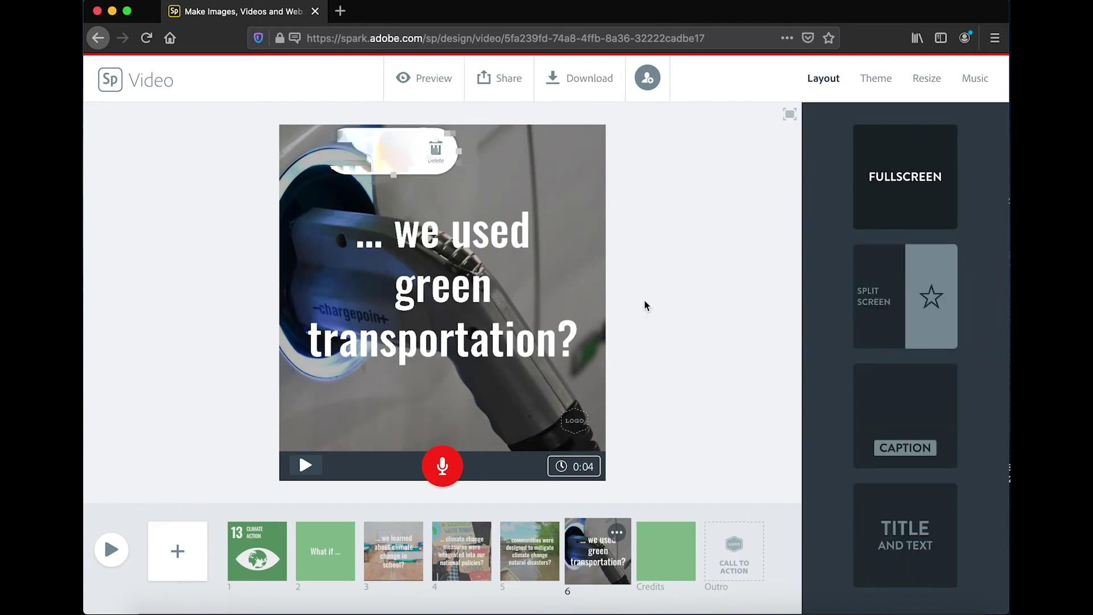
Add a seventh slide with the uploaded photo recycling.jpg from the Digital Skill Video folder
{"action": "left_click", "coordinate": [177, 551]}
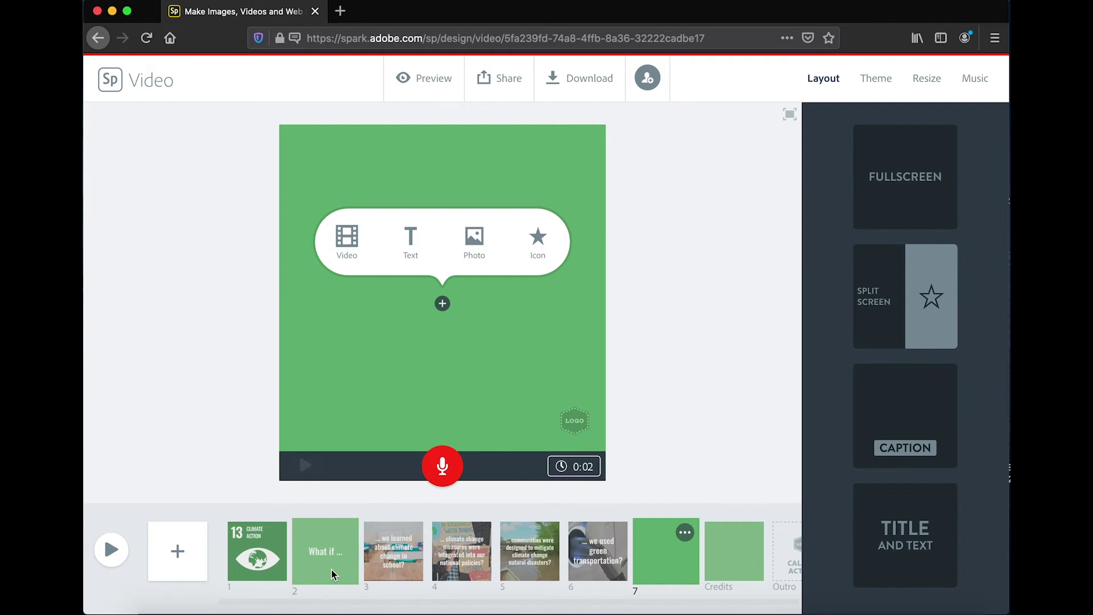
{"action": "left_click", "coordinate": [484, 244]}
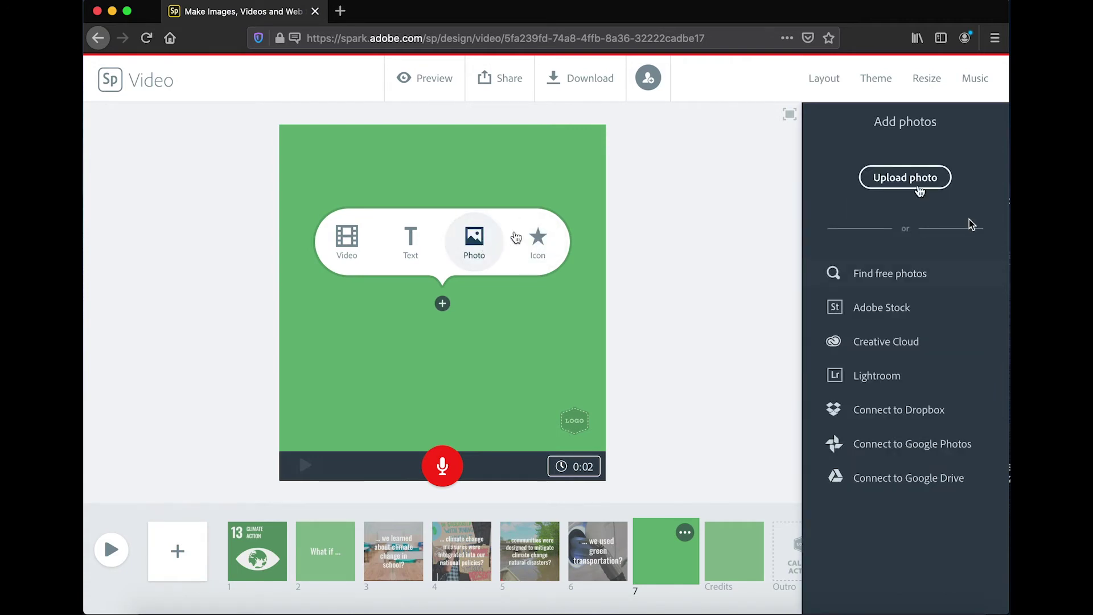
{"action": "left_click", "coordinate": [902, 176]}
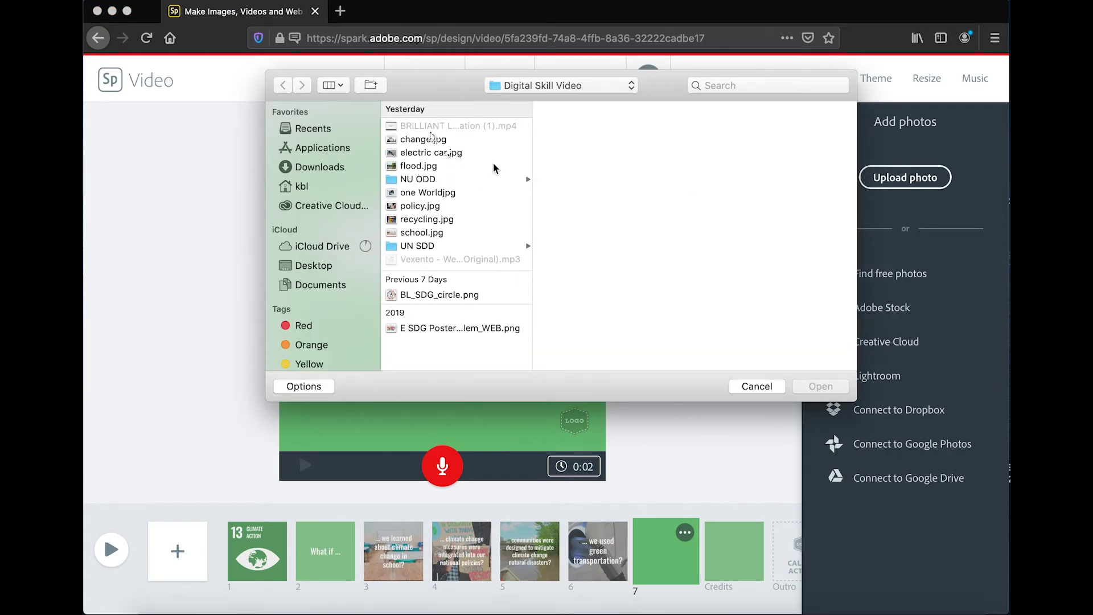
{"action": "left_click", "coordinate": [420, 219]}
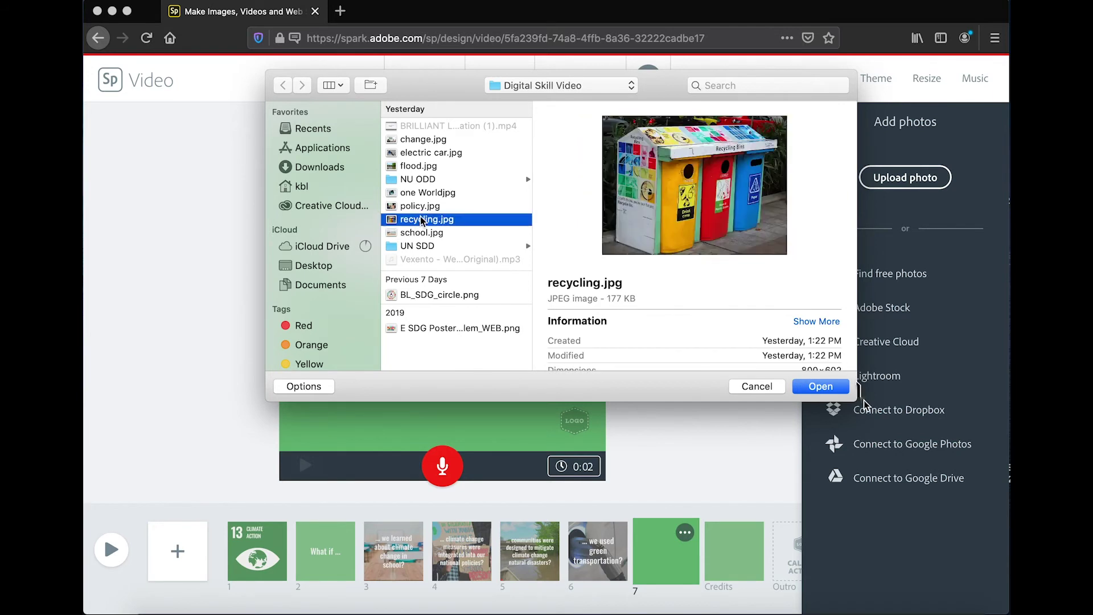
{"action": "left_click", "coordinate": [820, 386]}
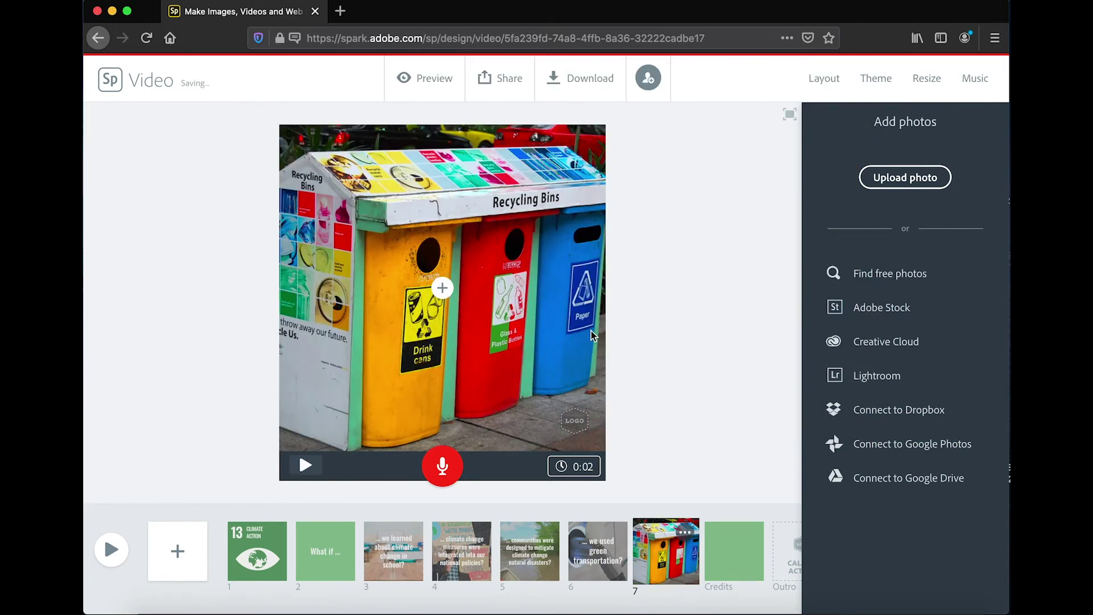
Add the text "... we each did our part to reduce, reuse, recycle?" over the recycling bins photo on the seventh slide
{"action": "left_click", "coordinate": [438, 290]}
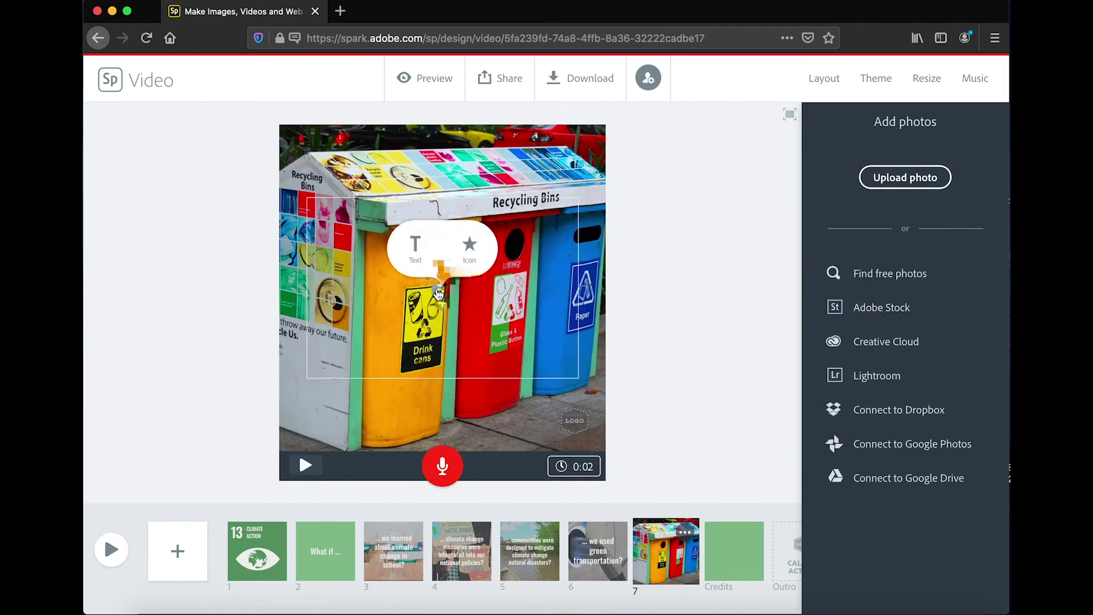
{"action": "left_click", "coordinate": [422, 257]}
{"action": "type", "text": "... we each did our part to reduce, reuse, recycle?"}
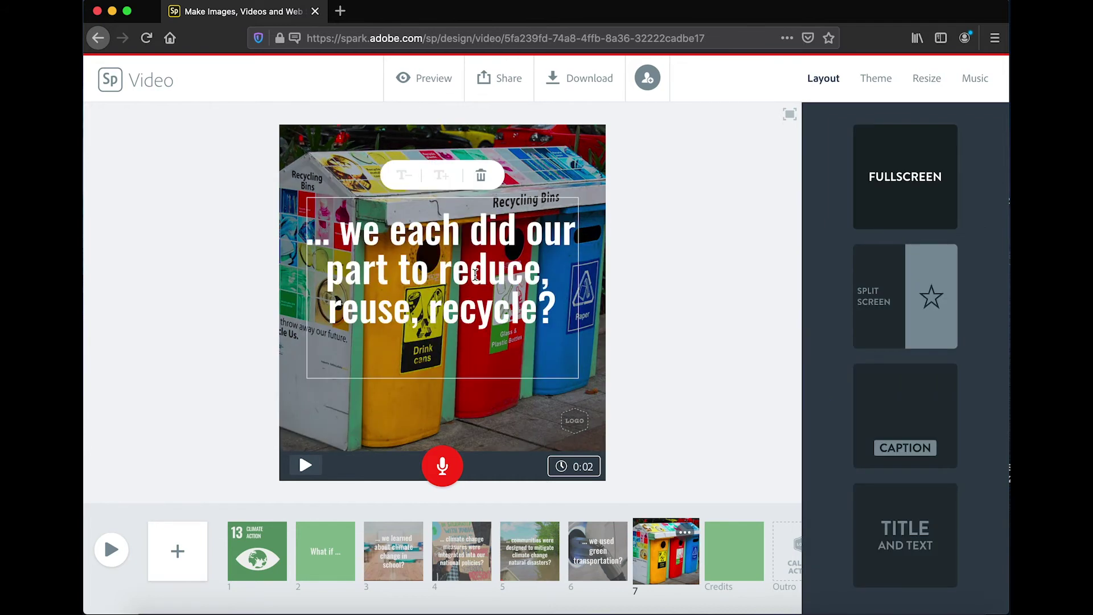
{"action": "left_click", "coordinate": [680, 314]}
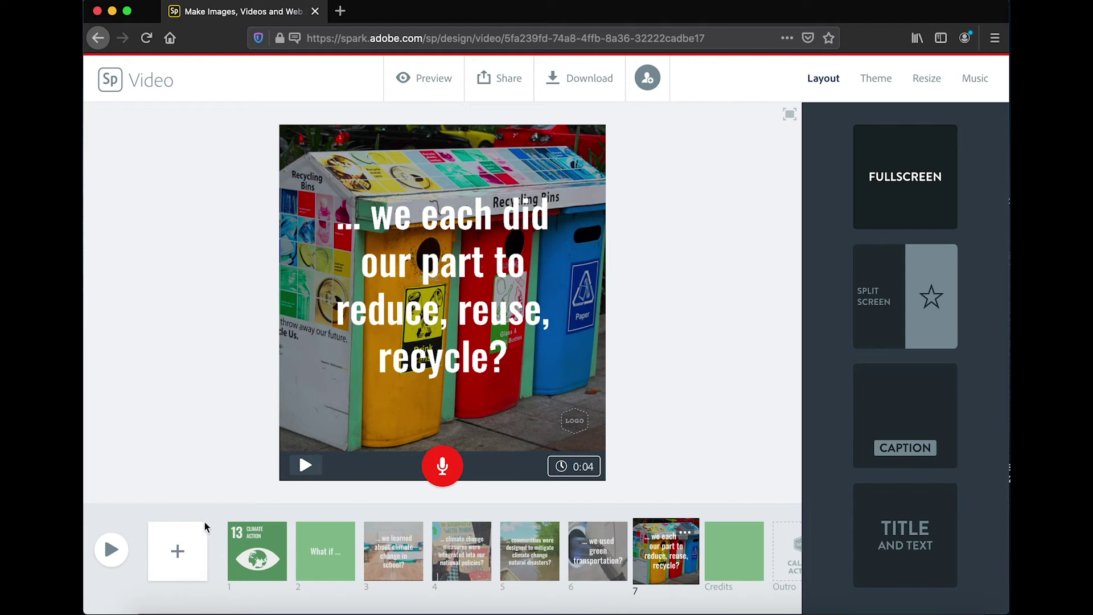
Add an eighth slide with the uploaded photo change.jpg from the Digital Skill Video folder
{"action": "left_click", "coordinate": [177, 550]}
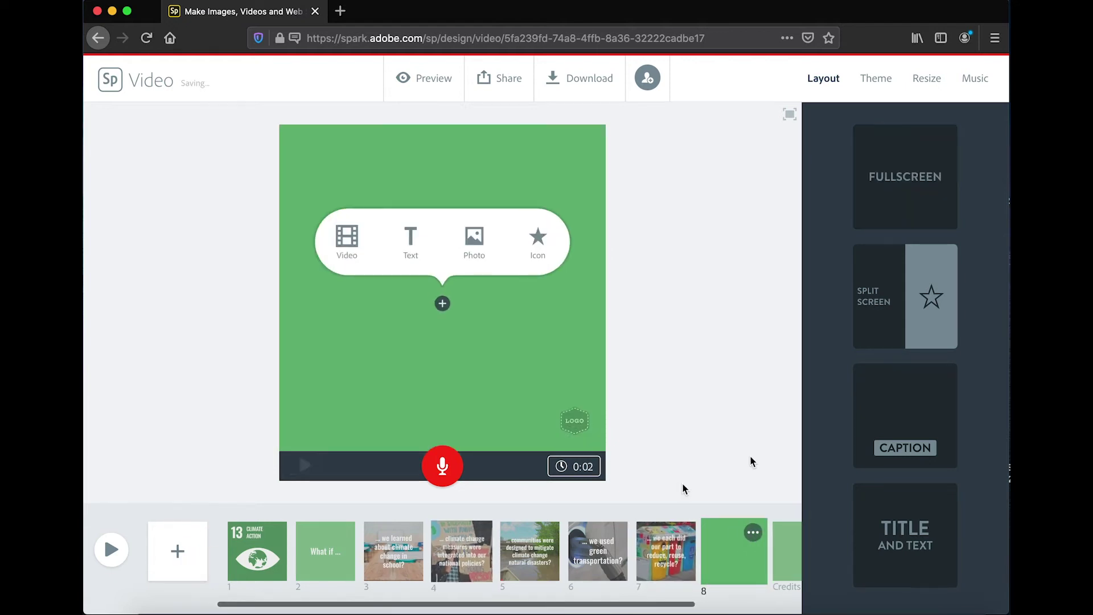
{"action": "left_click", "coordinate": [474, 236]}
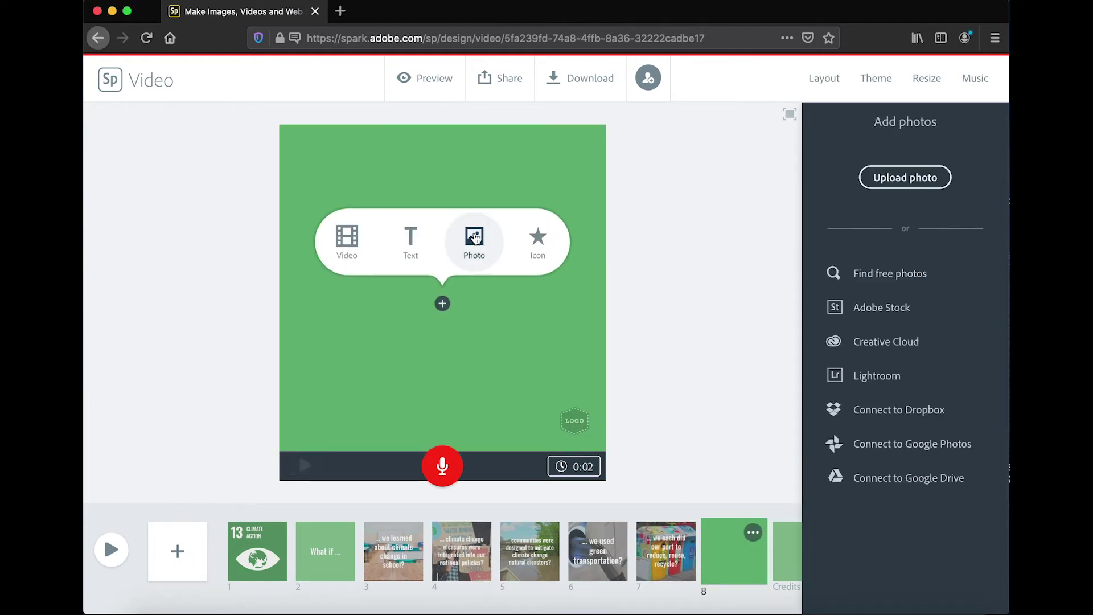
{"action": "left_click", "coordinate": [895, 179]}
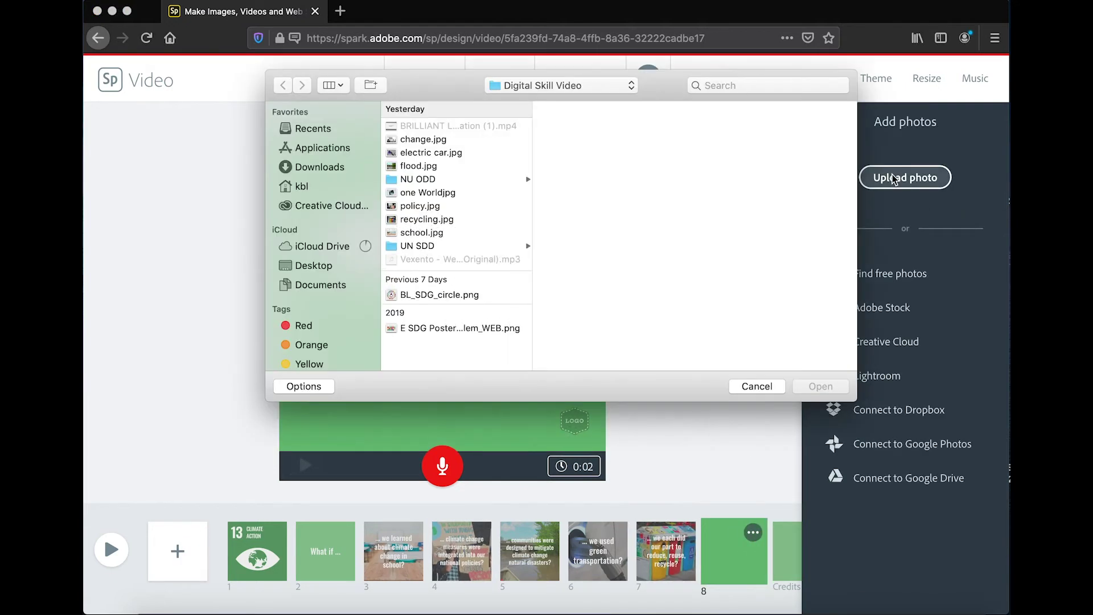
{"action": "left_click", "coordinate": [414, 141]}
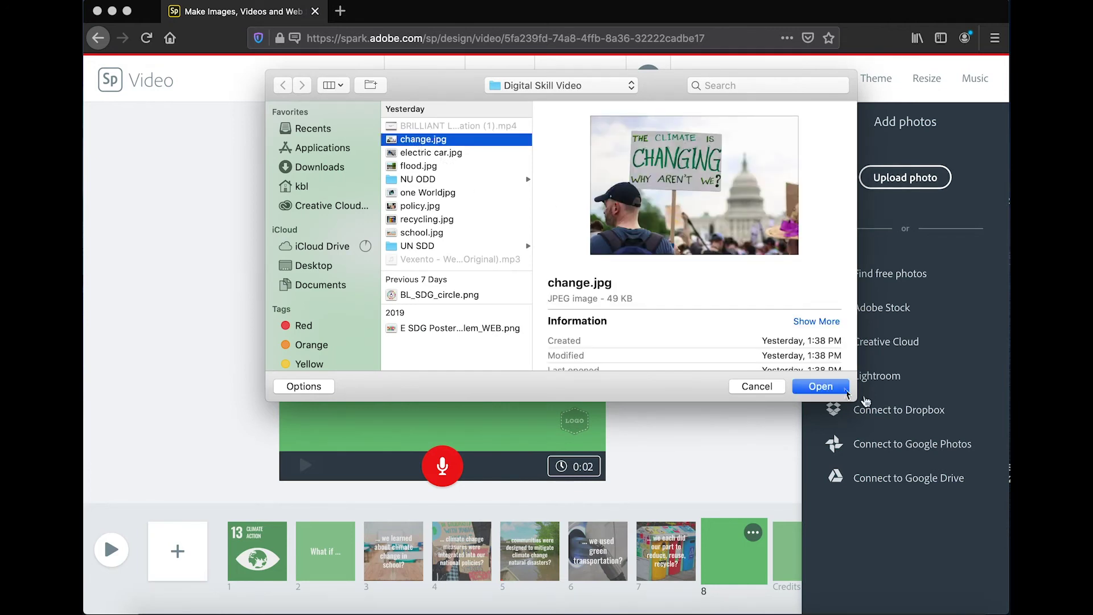
{"action": "left_click", "coordinate": [819, 386]}
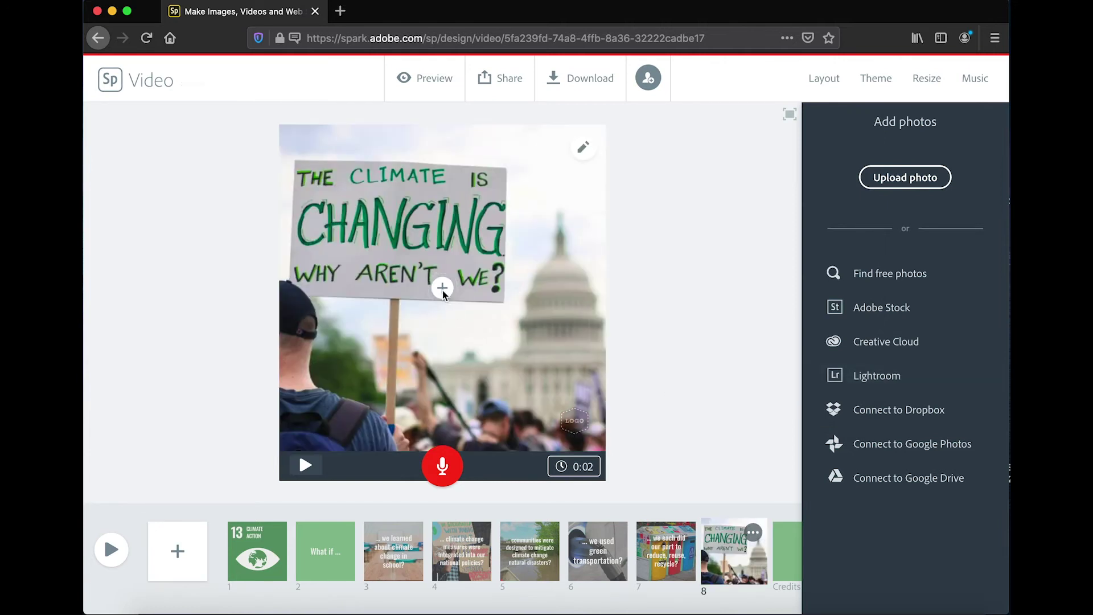
Add the text "We only have one world." to the eighth slide and place it in the photo's lower-right area, below the protest sign
{"action": "left_click", "coordinate": [443, 289]}
{"action": "left_click", "coordinate": [412, 248]}
{"action": "type", "text": "We only have one world."}
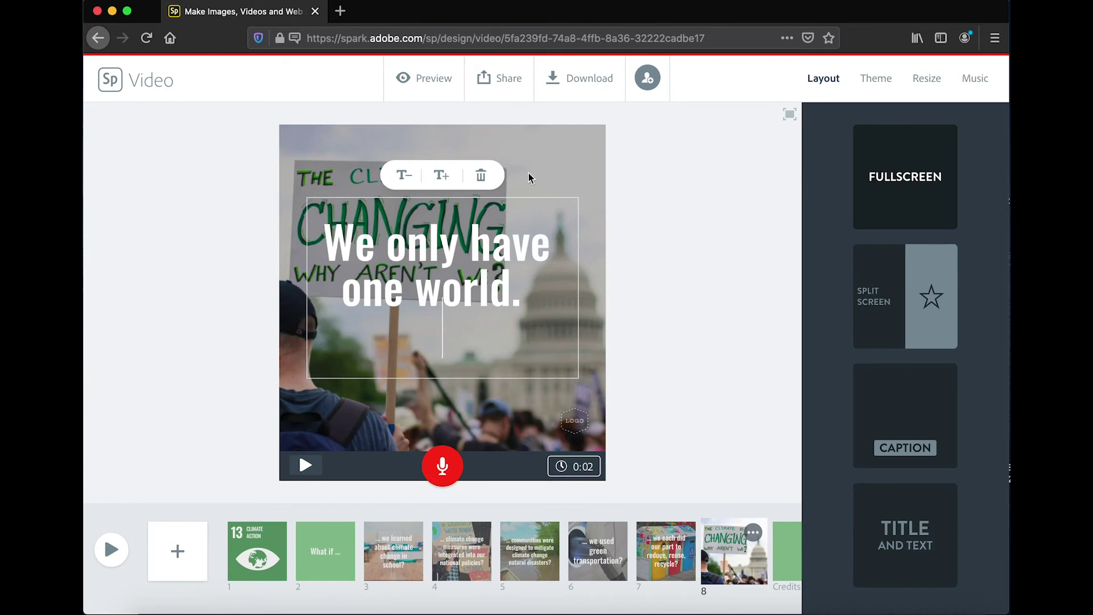
{"action": "left_click", "coordinate": [472, 370]}
{"action": "left_click_drag", "start_coordinate": [472, 370], "coordinate": [513, 261]}
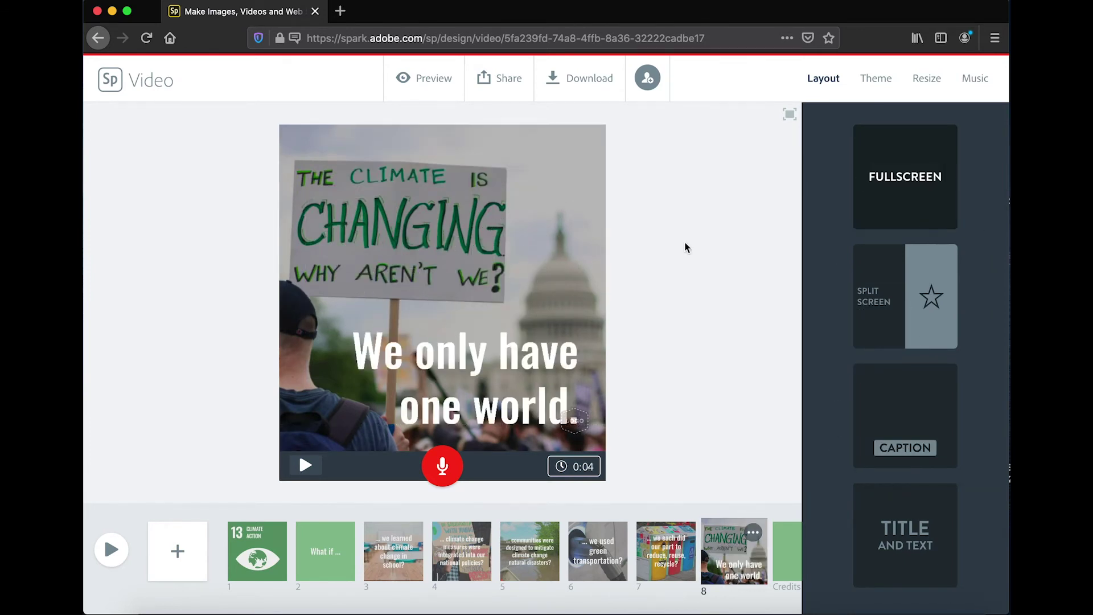
Add a ninth slide before the credits with the text "The time to act is now." on the plain green background
{"action": "left_click", "coordinate": [791, 548]}
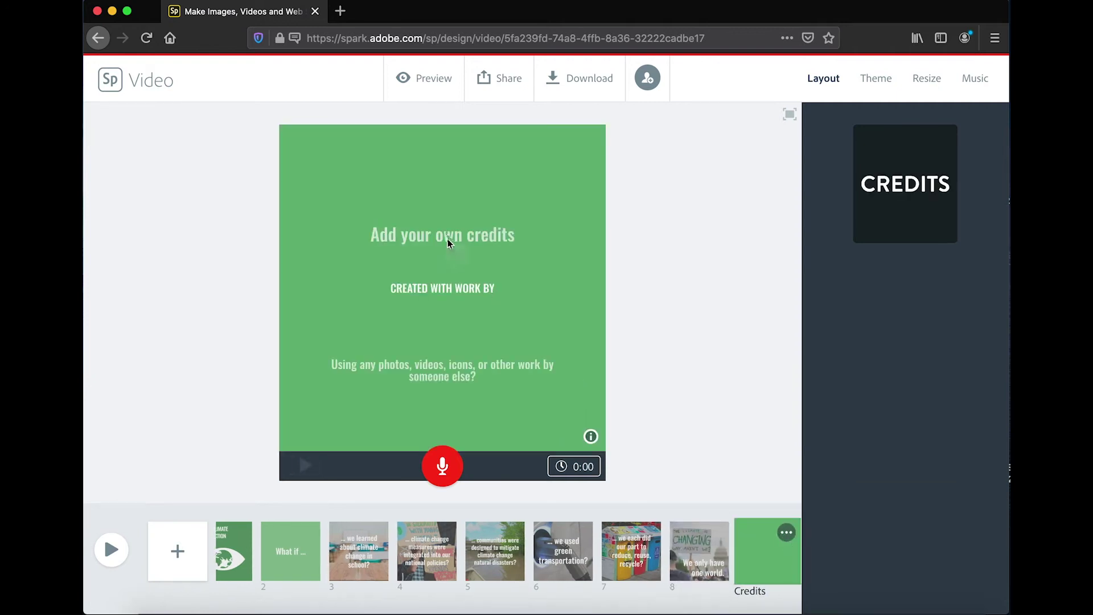
{"action": "left_click", "coordinate": [176, 561]}
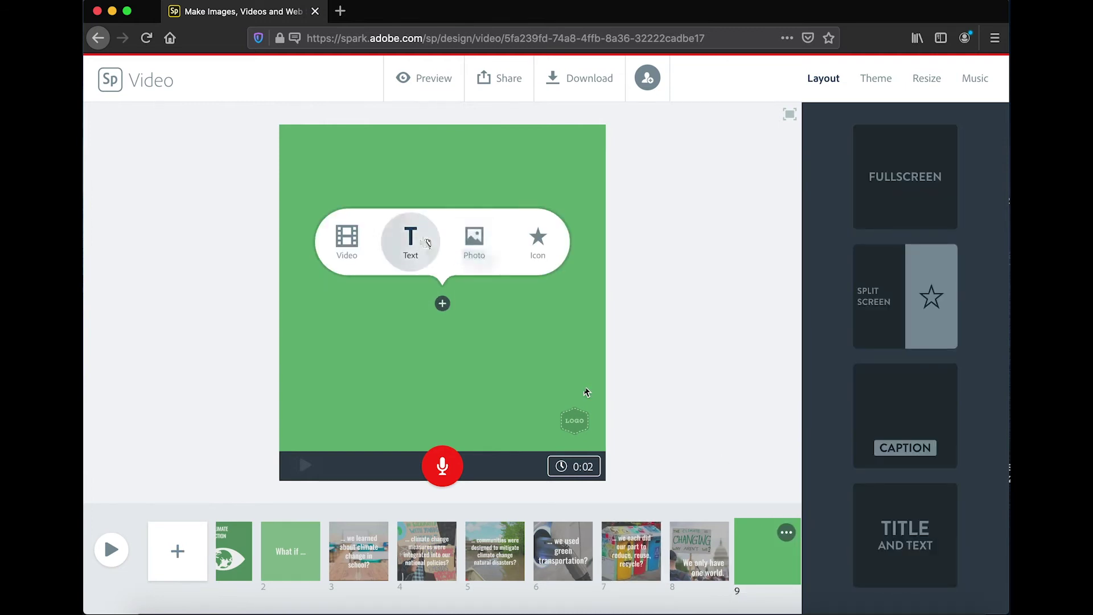
{"action": "left_click", "coordinate": [424, 241]}
{"action": "type", "text": "The time to act"}
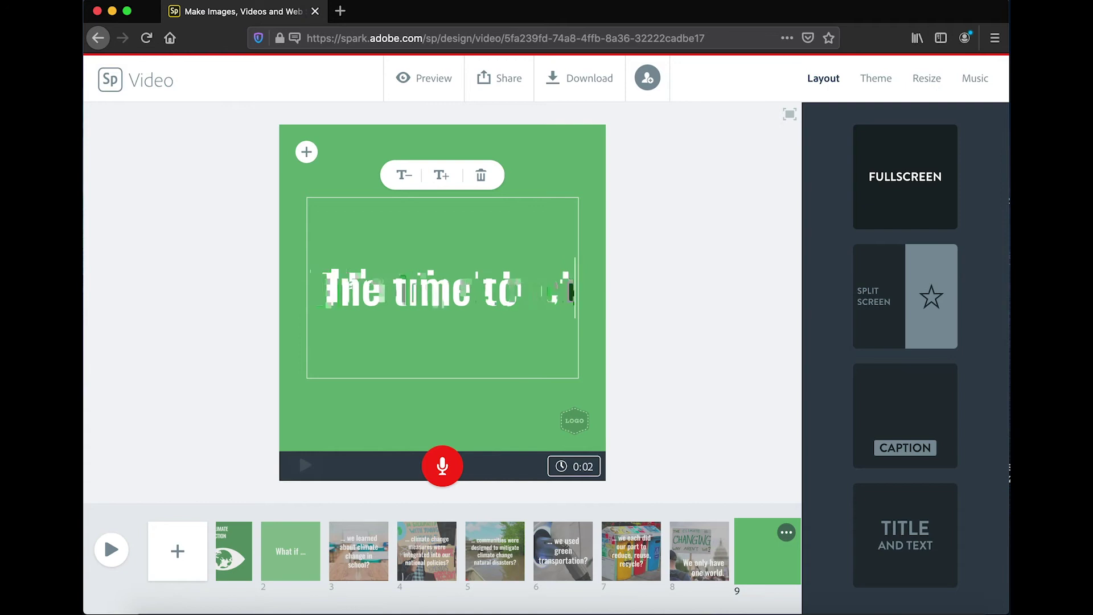
{"action": "type", "text": " is now."}
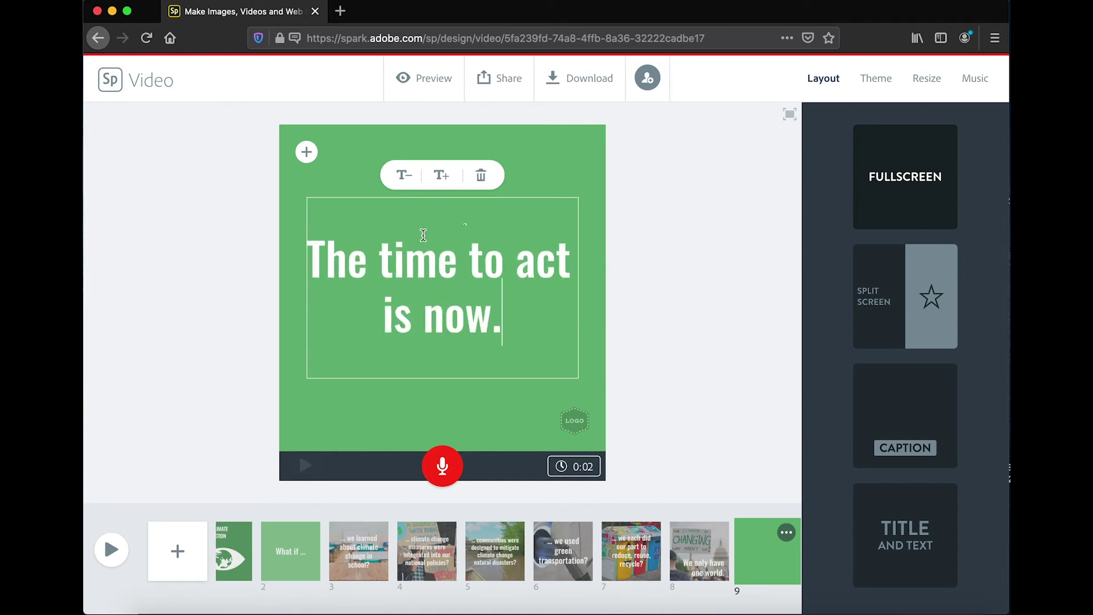
{"action": "left_click", "coordinate": [624, 258]}
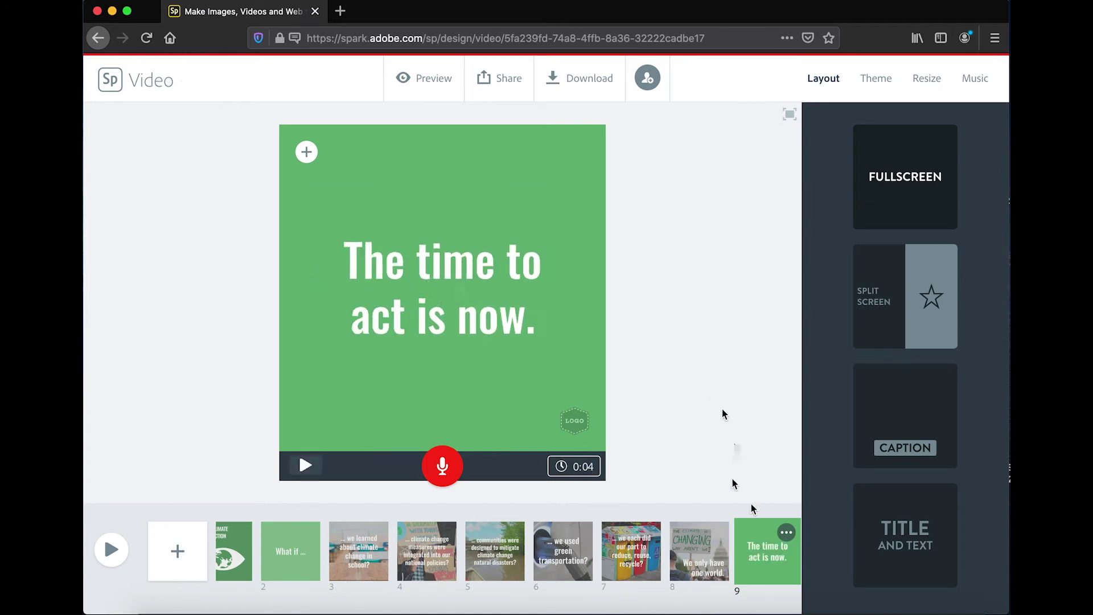
Start customizing the outro slide and upload BL_SDG_circle.png from the Digital Skill Video folder as the brand logo
{"action": "scroll", "coordinate": [709, 561], "scroll_direction": "right", "scroll_amount": 5}
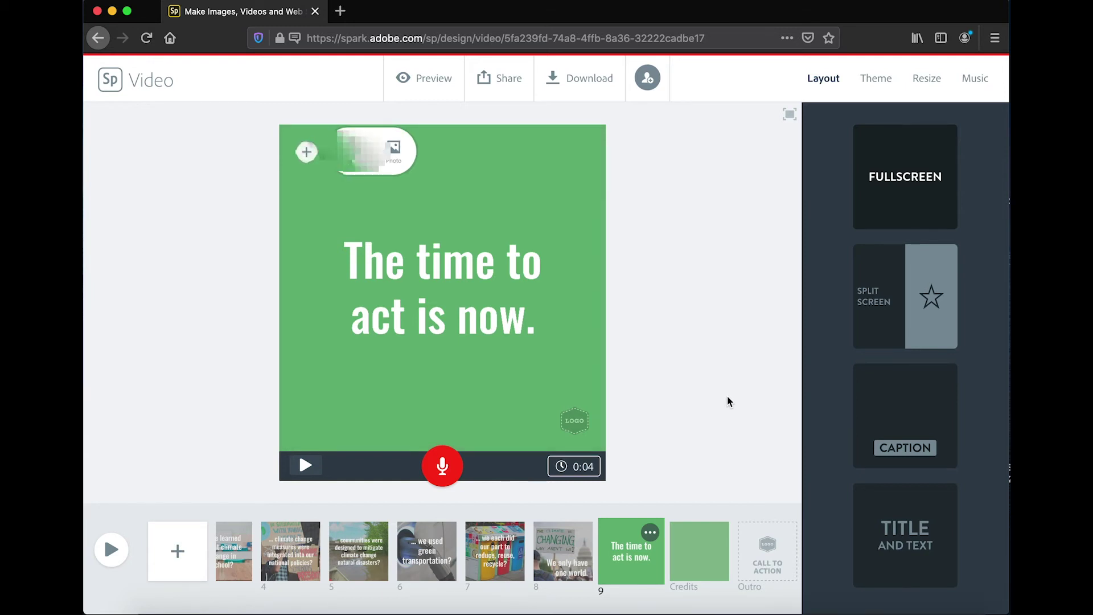
{"action": "mouse_move", "coordinate": [766, 546]}
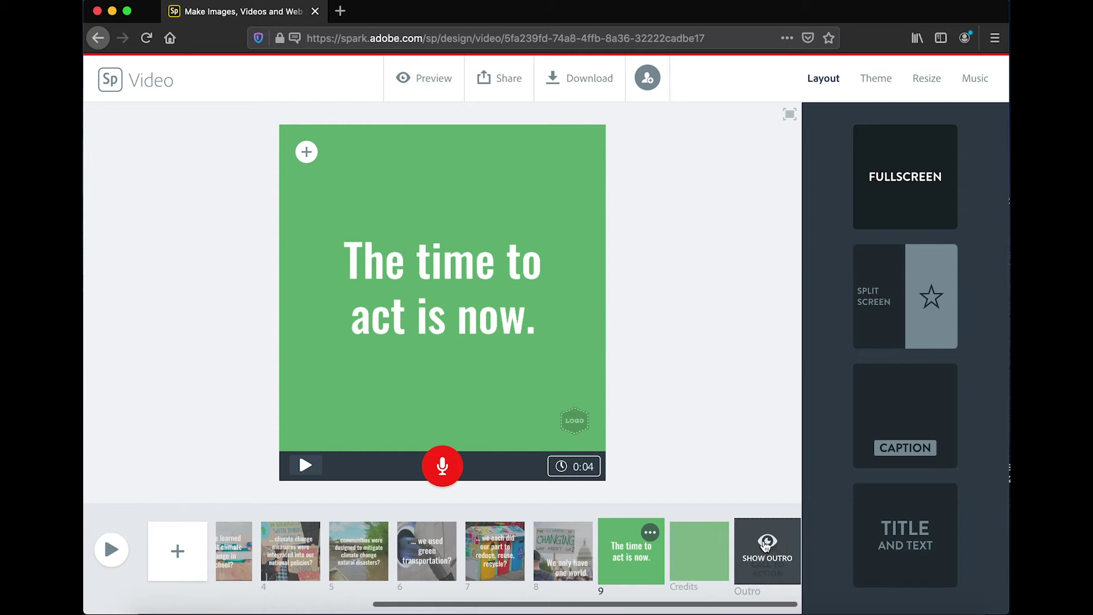
{"action": "left_click", "coordinate": [768, 543]}
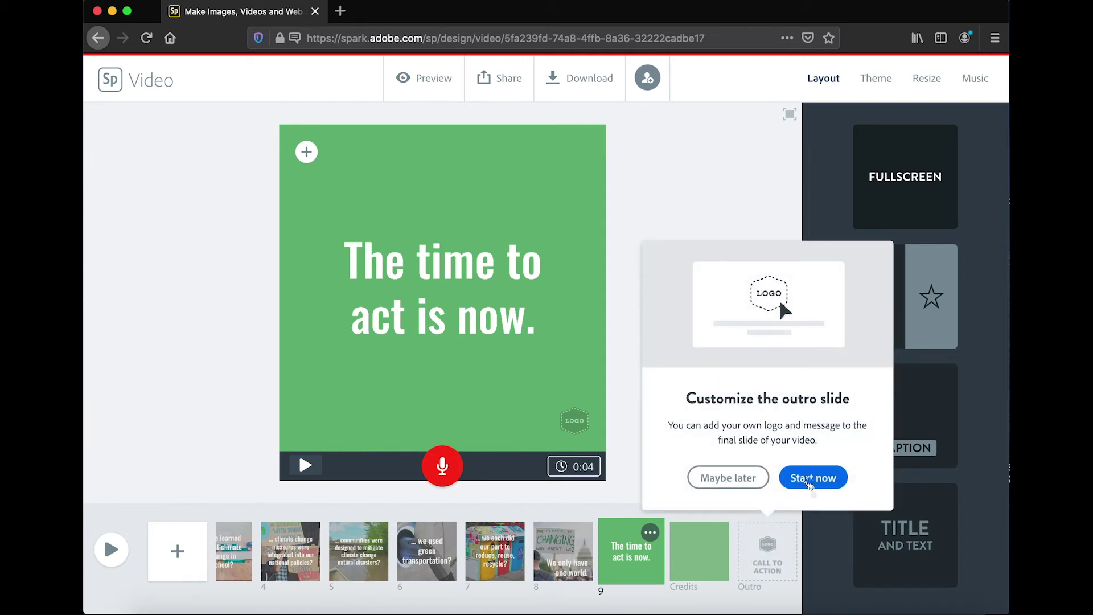
{"action": "left_click", "coordinate": [809, 480]}
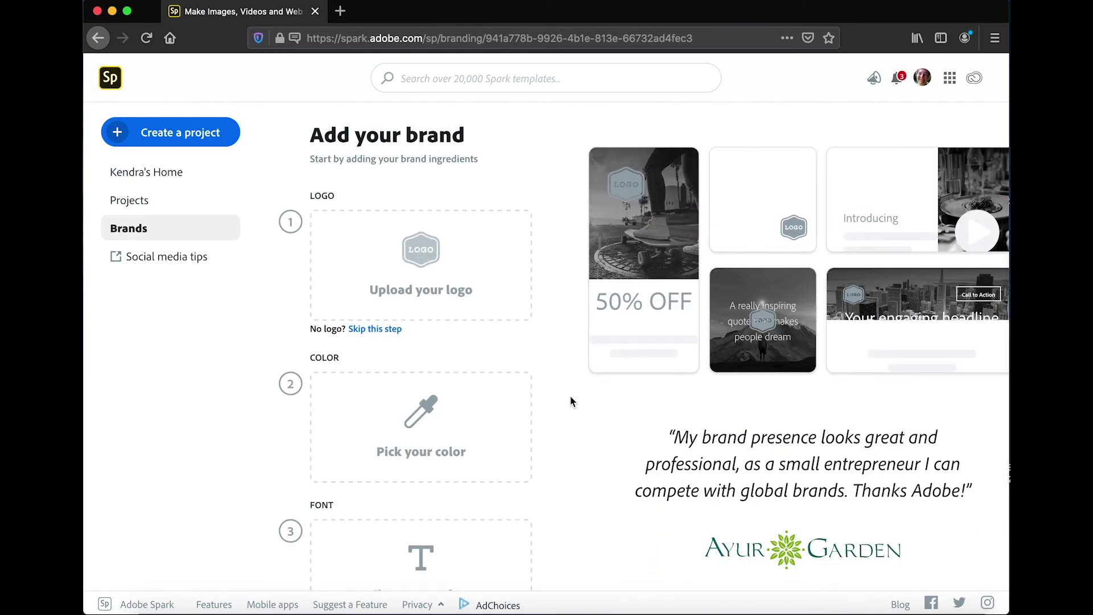
{"action": "left_click", "coordinate": [422, 256]}
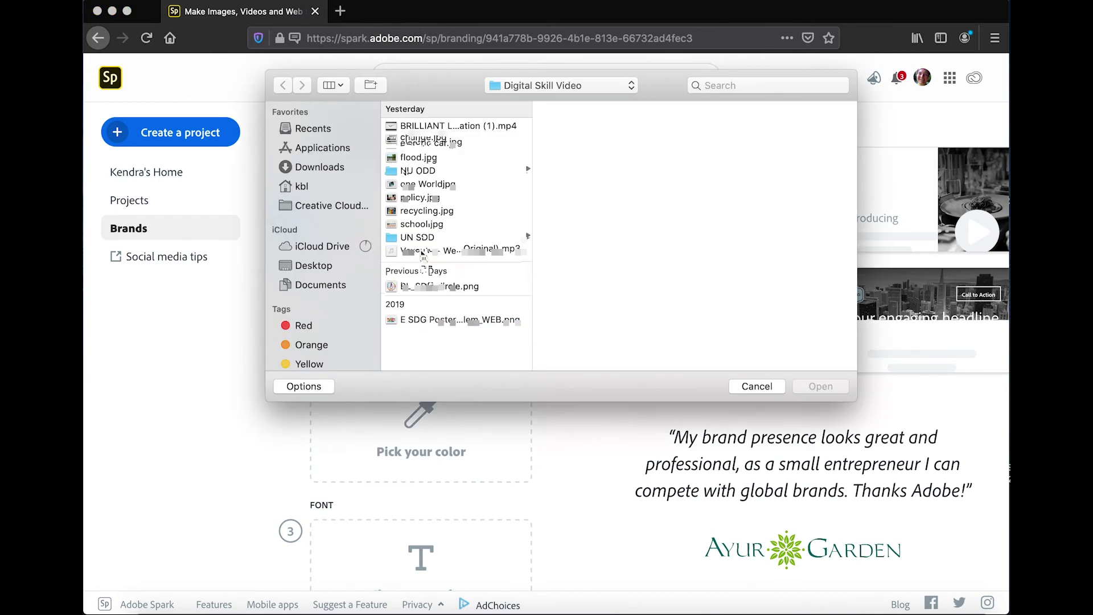
{"action": "left_click", "coordinate": [427, 294]}
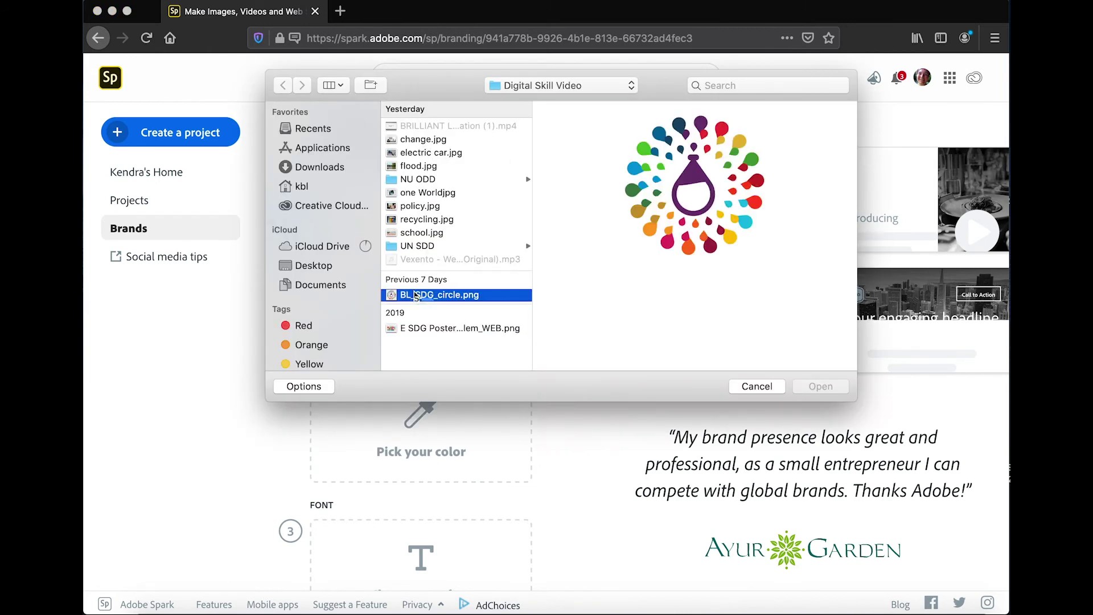
{"action": "left_click", "coordinate": [830, 388]}
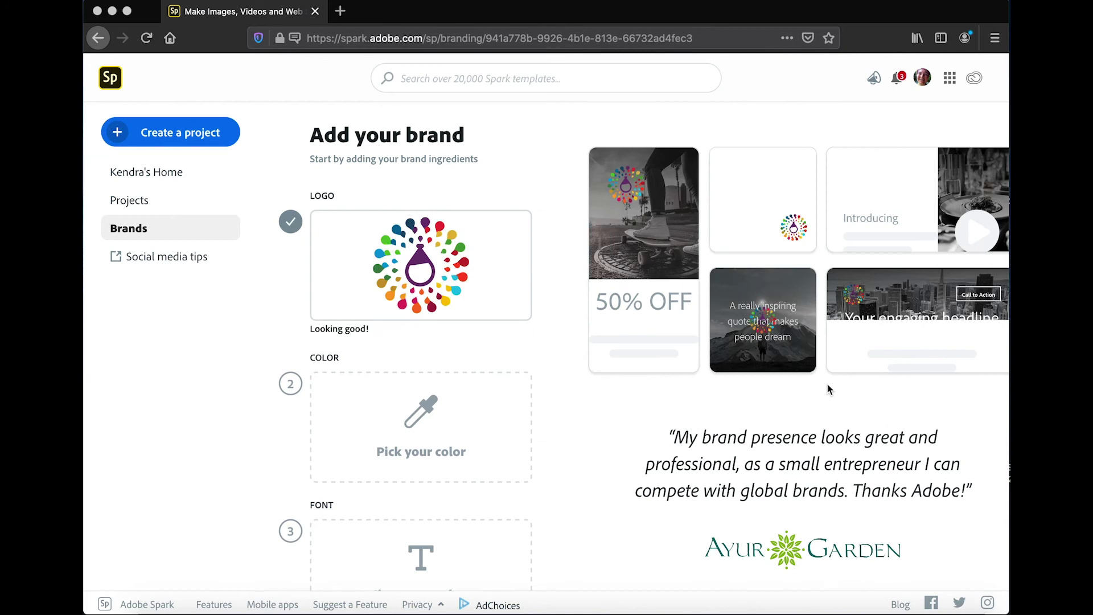
Set the brand color to white, #FFFFFF, and save it
{"action": "left_click", "coordinate": [416, 419]}
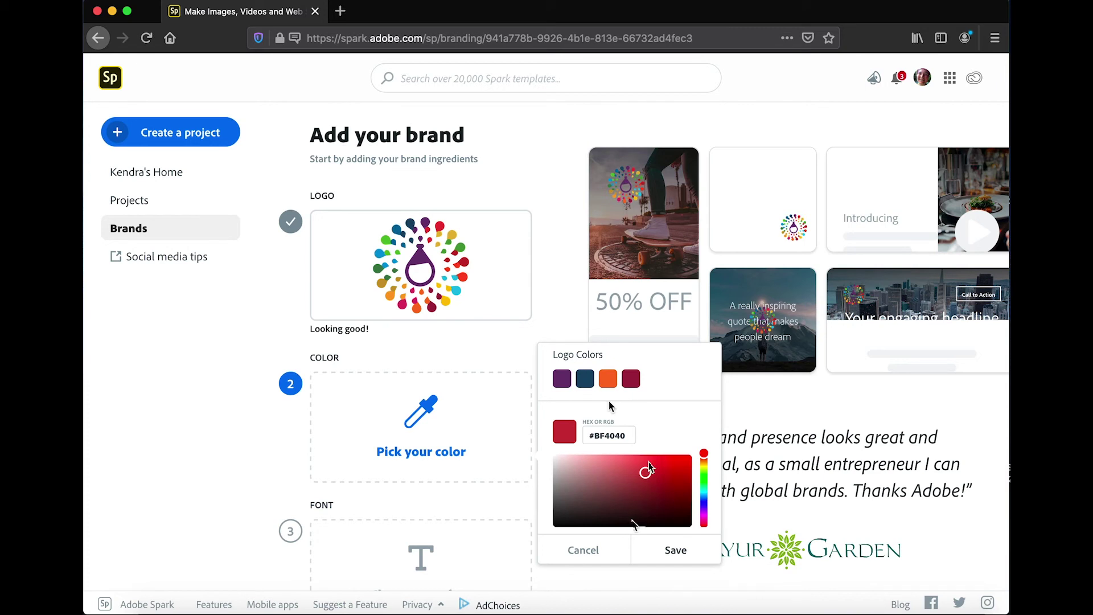
{"action": "left_click", "coordinate": [617, 434]}
{"action": "type", "text": "#"}
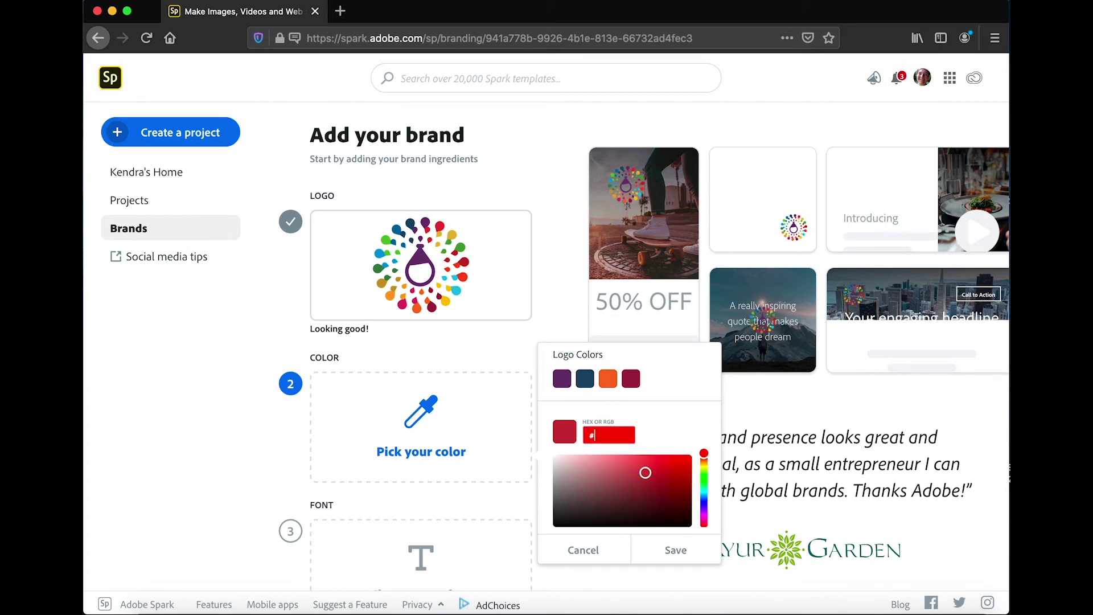
{"action": "type", "text": "FFFFFF"}
{"action": "left_click", "coordinate": [687, 557]}
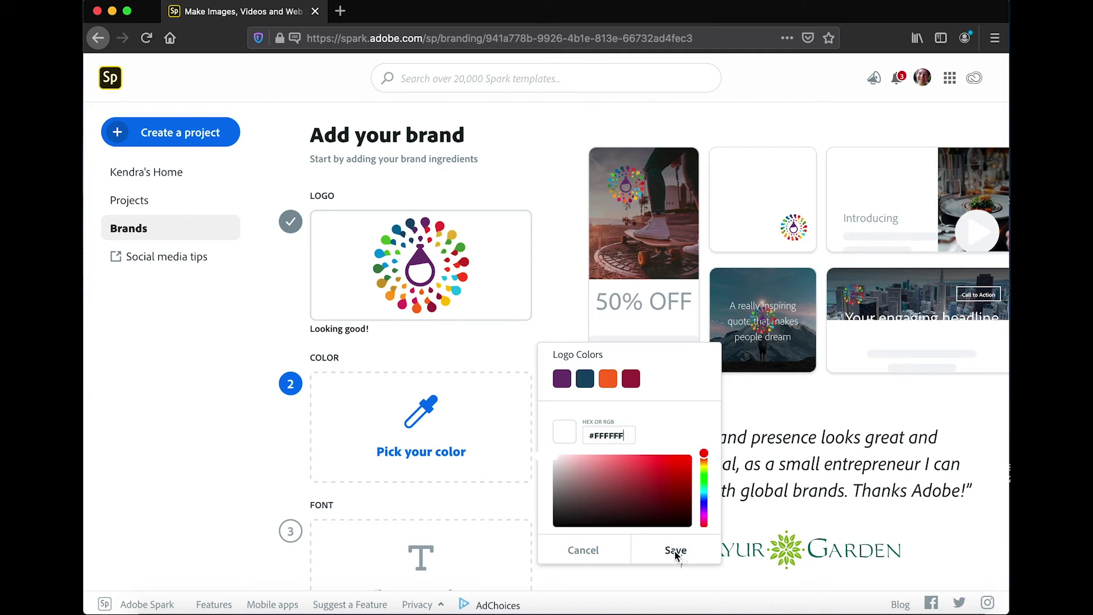
Choose Futura PT Medium as the brand font and check the brand preview samples
{"action": "scroll", "coordinate": [545, 503], "scroll_direction": "down", "scroll_amount": 2}
{"action": "scroll", "coordinate": [435, 484], "scroll_direction": "down", "scroll_amount": 1}
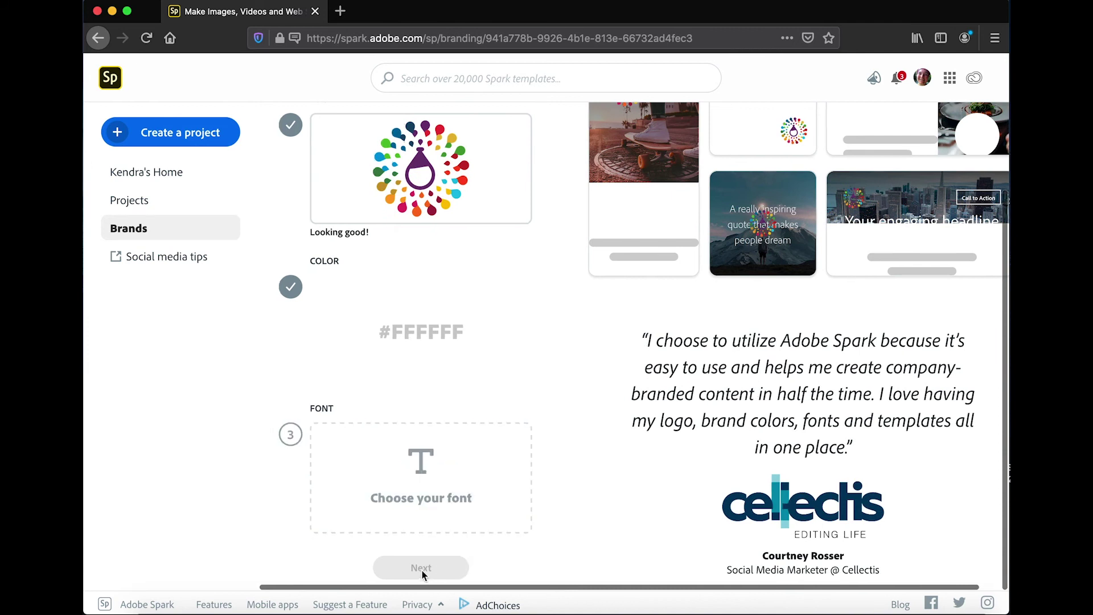
{"action": "left_click", "coordinate": [422, 490]}
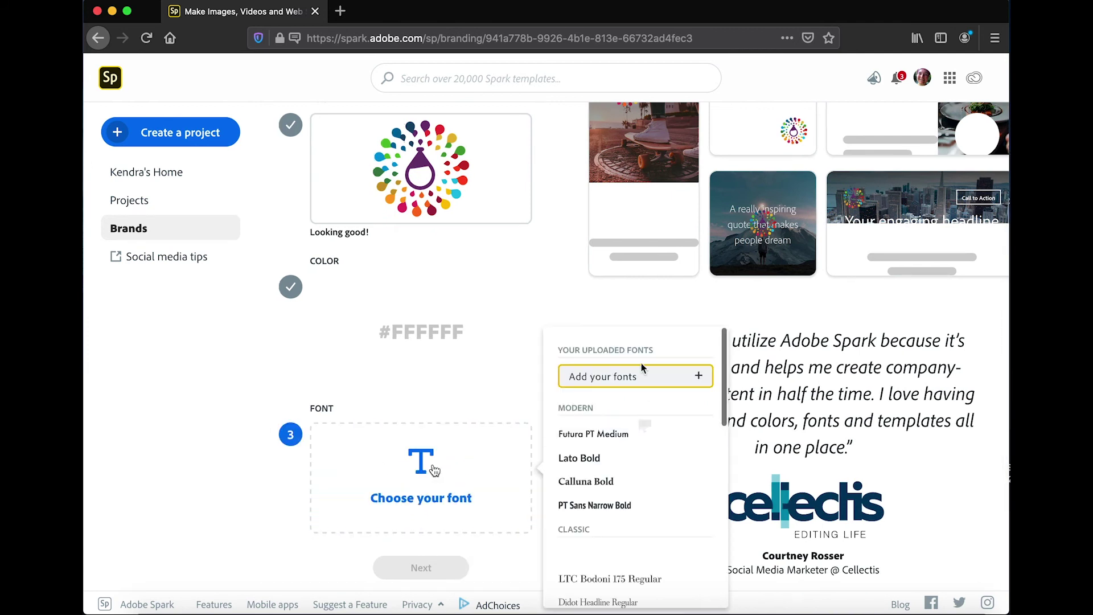
{"action": "left_click", "coordinate": [605, 436]}
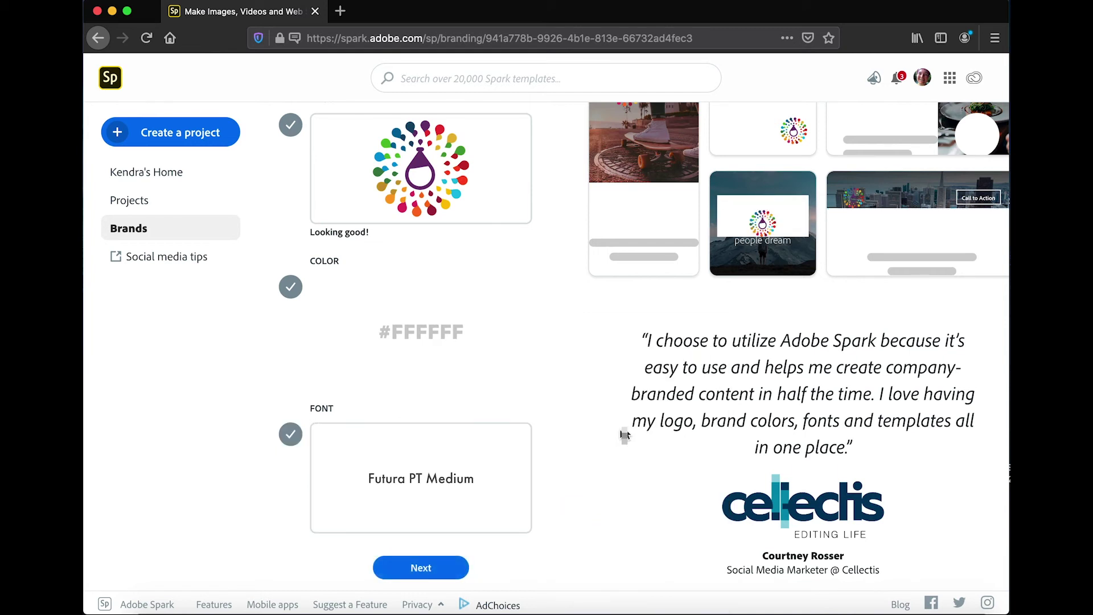
{"action": "scroll", "coordinate": [601, 349], "scroll_direction": "up", "scroll_amount": 2}
{"action": "scroll", "coordinate": [601, 349], "scroll_direction": "right", "scroll_amount": 1}
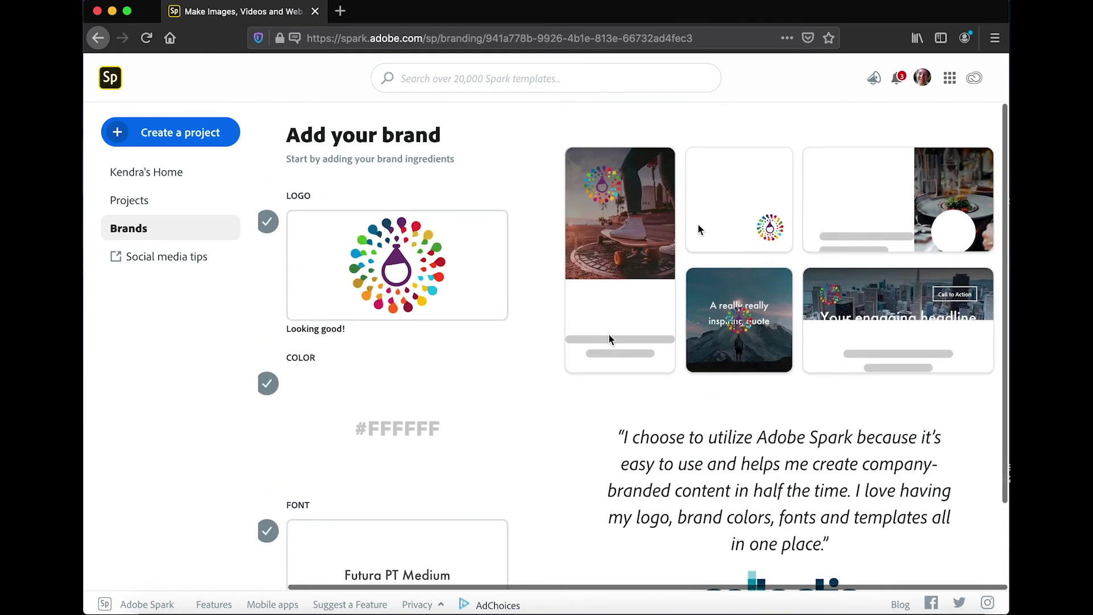
{"action": "scroll", "coordinate": [455, 458], "scroll_direction": "down", "scroll_amount": 2}
{"action": "scroll", "coordinate": [455, 458], "scroll_direction": "left", "scroll_amount": 1}
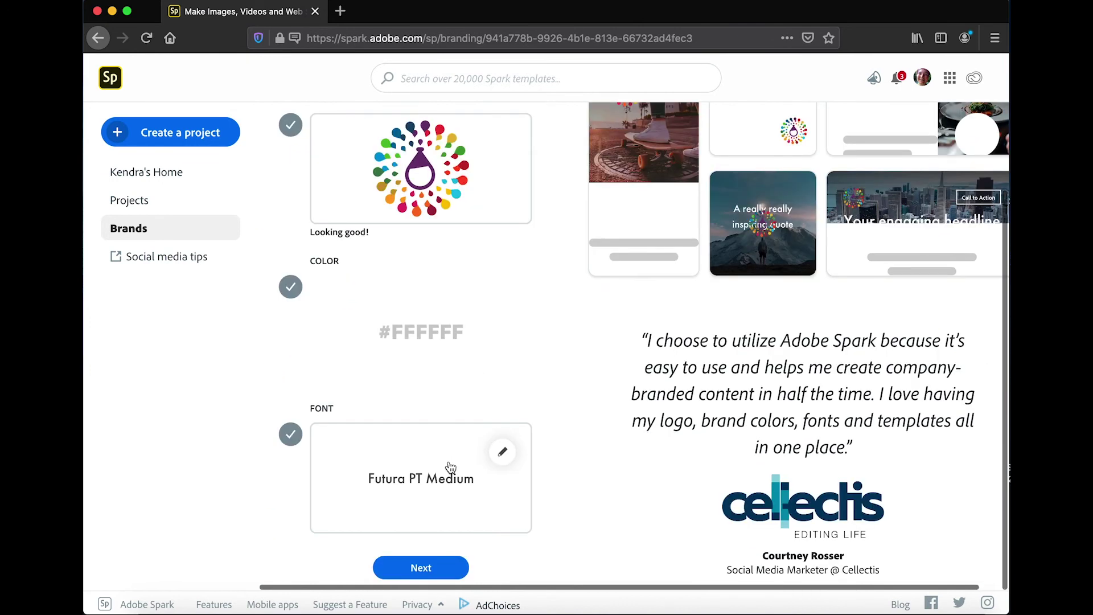
Name the brand SDGBL, create it, and decline adding another brand
{"action": "left_click", "coordinate": [415, 568]}
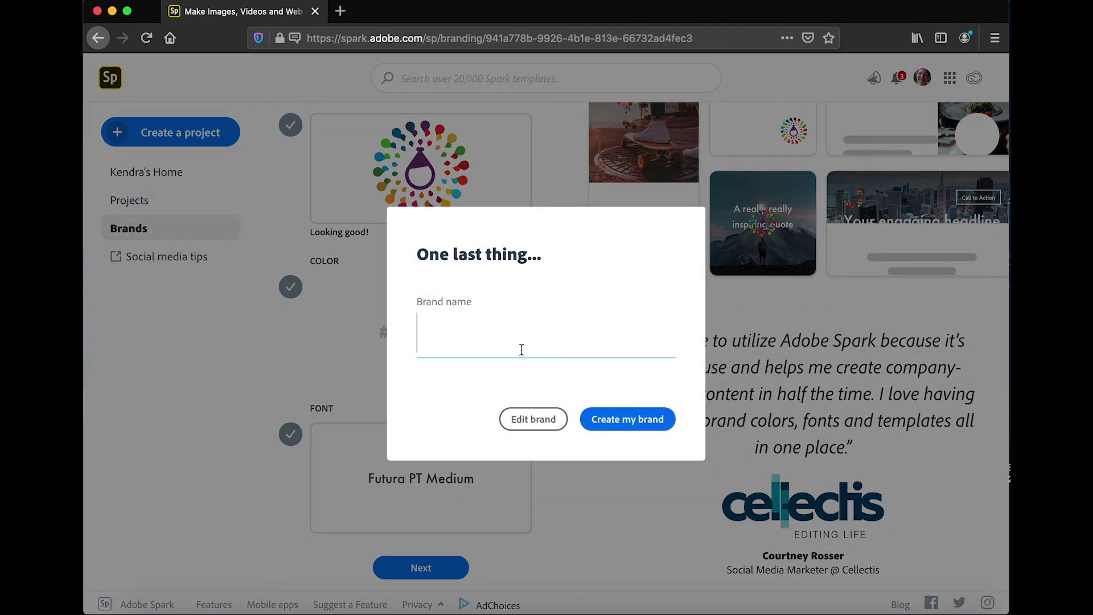
{"action": "type", "text": "SDGBL"}
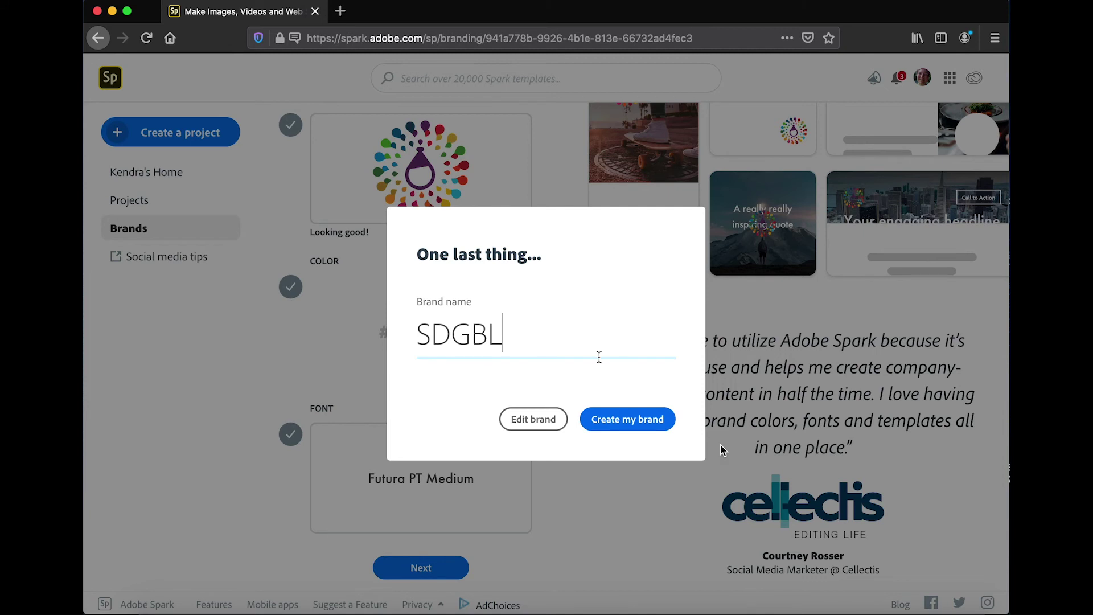
{"action": "left_click", "coordinate": [649, 421]}
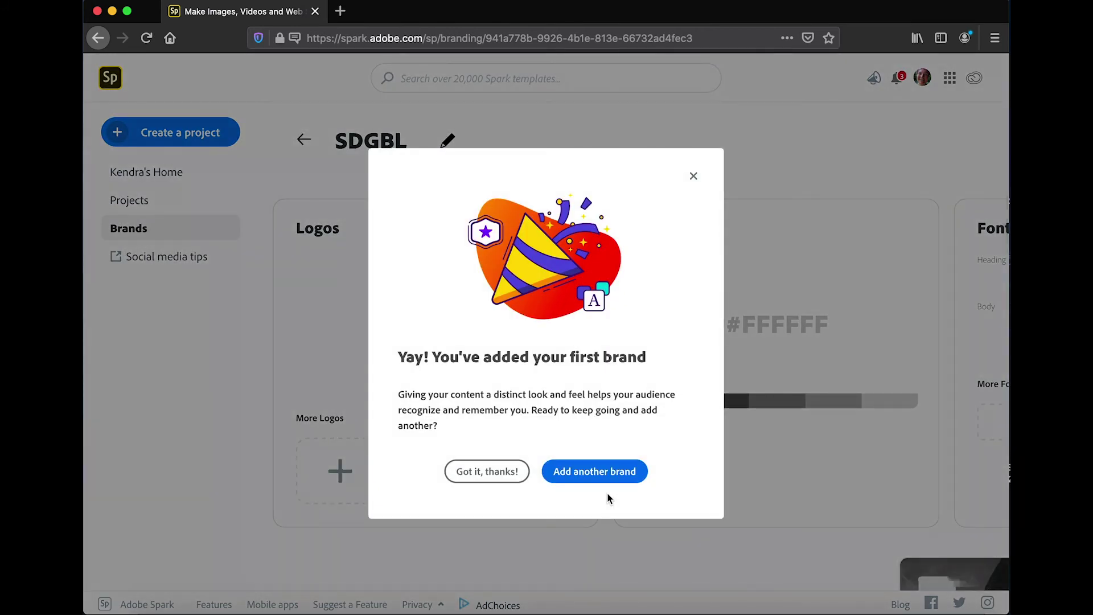
{"action": "left_click", "coordinate": [494, 473]}
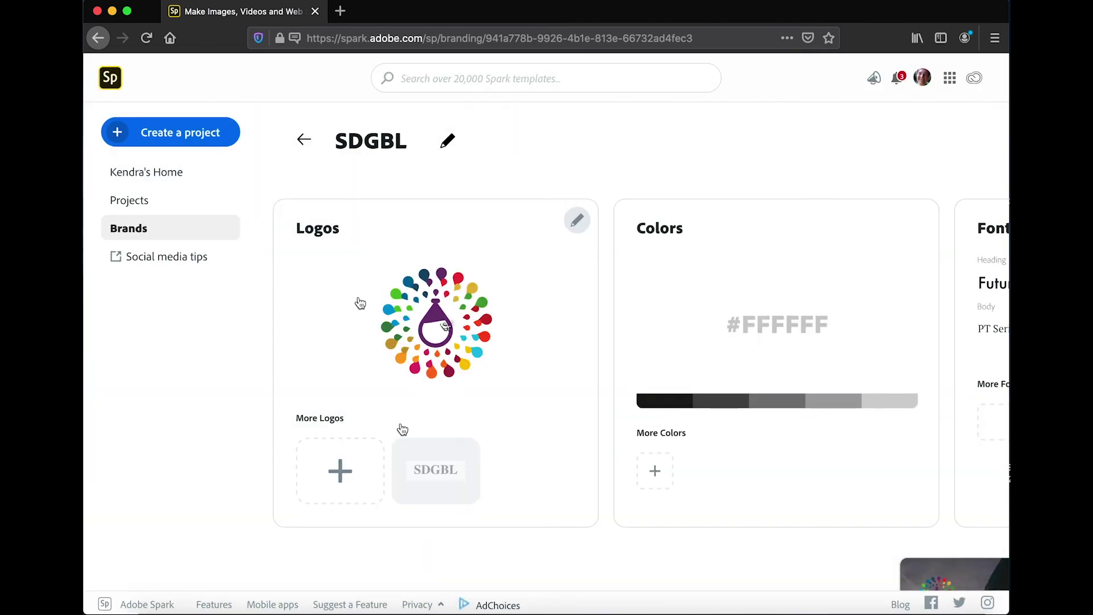
Leave the brand page and reopen the climate-action video from the saved projects
{"action": "left_click", "coordinate": [304, 139]}
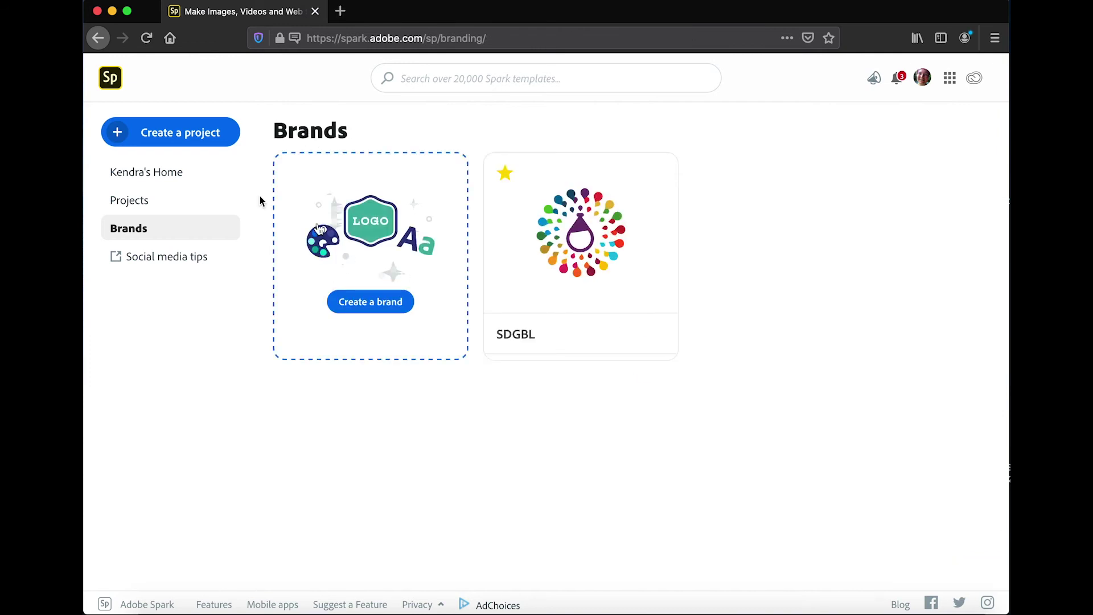
{"action": "left_click", "coordinate": [141, 208]}
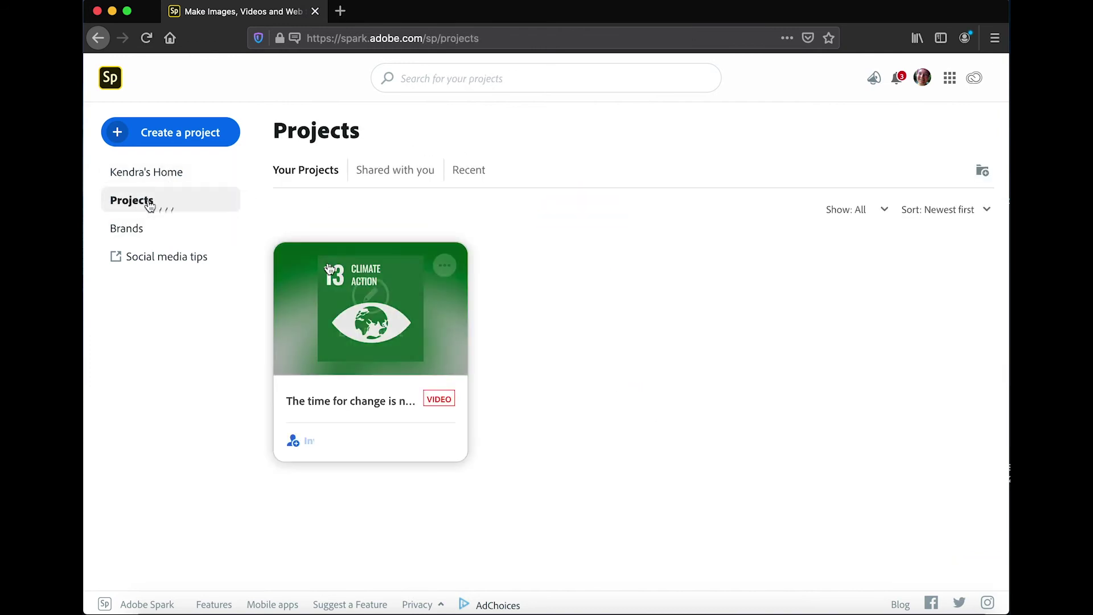
{"action": "left_click", "coordinate": [354, 321]}
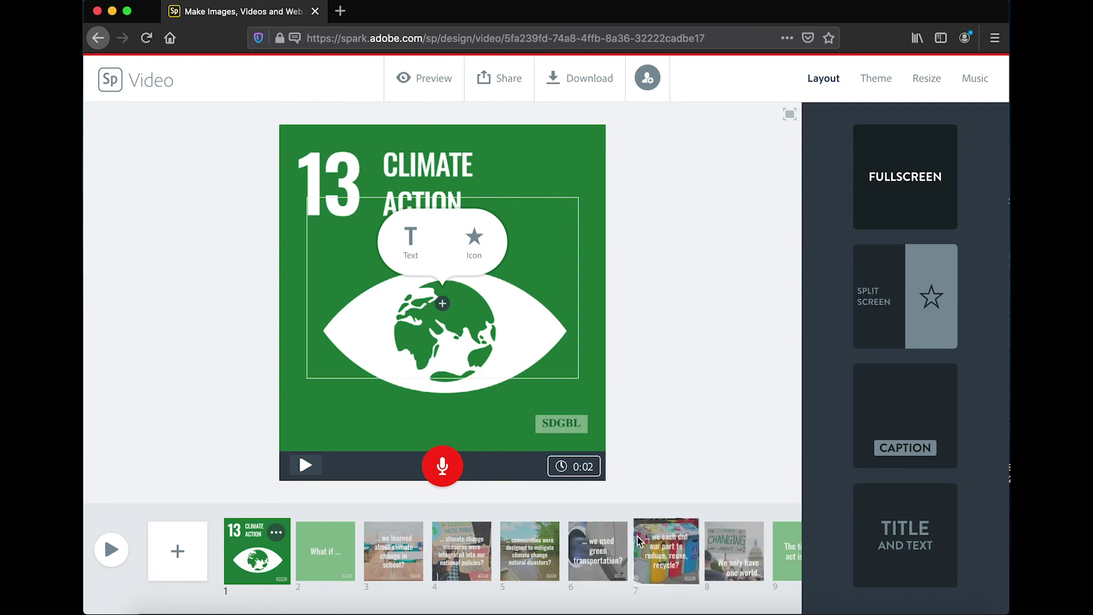
{"action": "scroll", "coordinate": [639, 541], "scroll_direction": "right", "scroll_amount": 5}
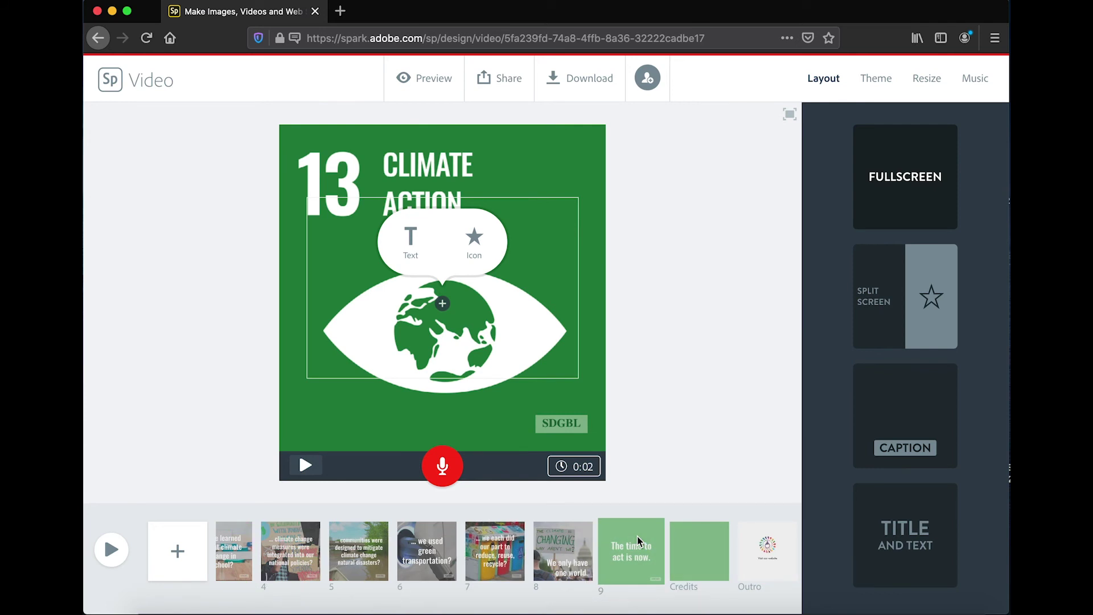
{"action": "left_click", "coordinate": [765, 556]}
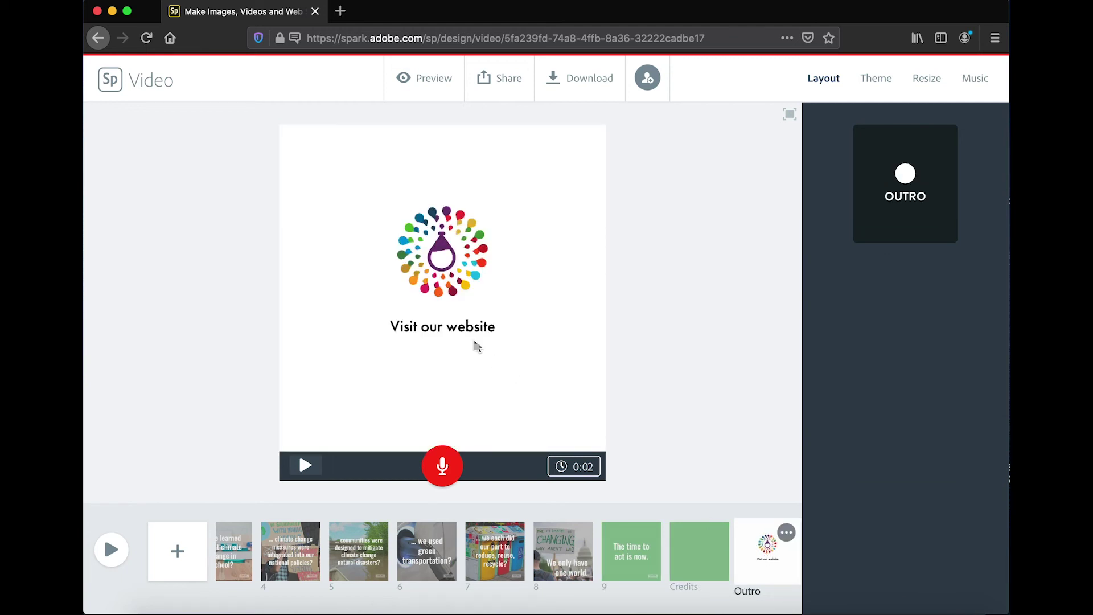
{"action": "left_click", "coordinate": [414, 334]}
{"action": "left_click_drag", "start_coordinate": [420, 329], "coordinate": [495, 329]}
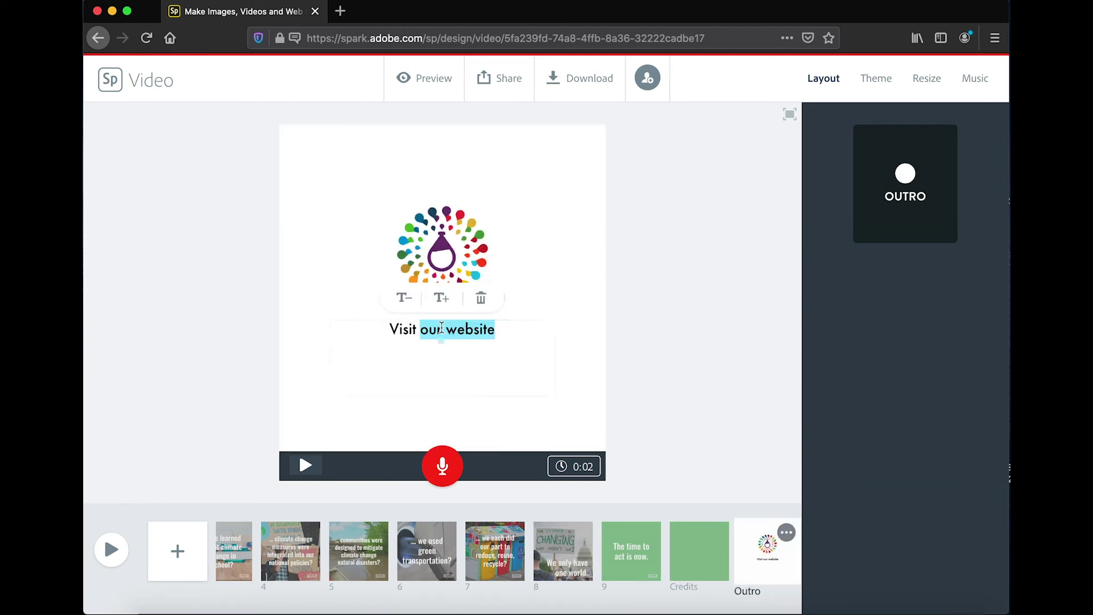
{"action": "triple_click", "coordinate": [442, 328]}
{"action": "left_click", "coordinate": [636, 365]}
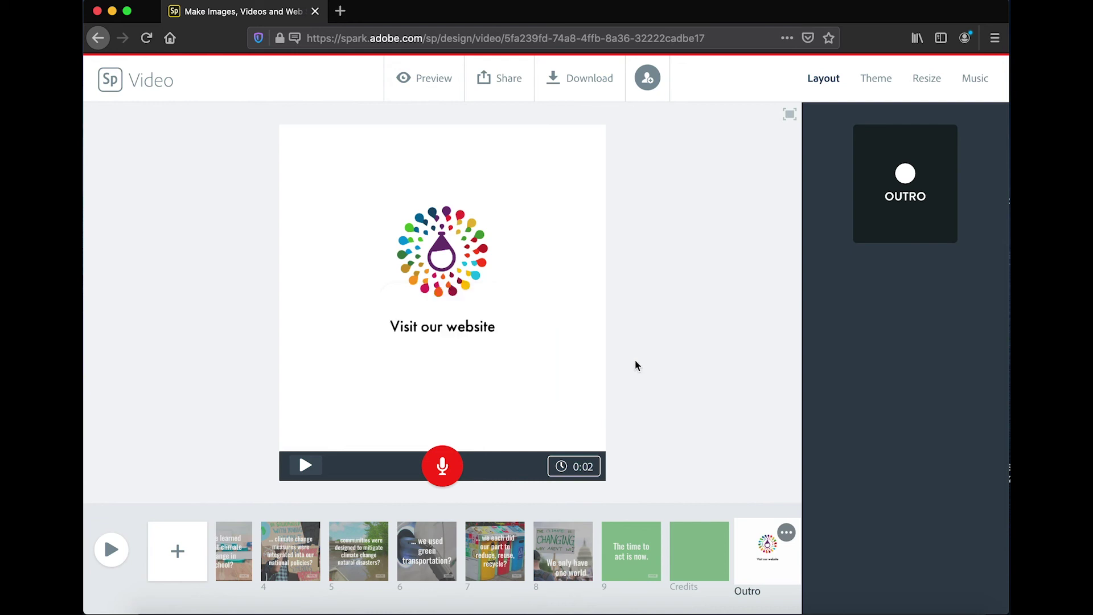
{"action": "triple_click", "coordinate": [461, 328]}
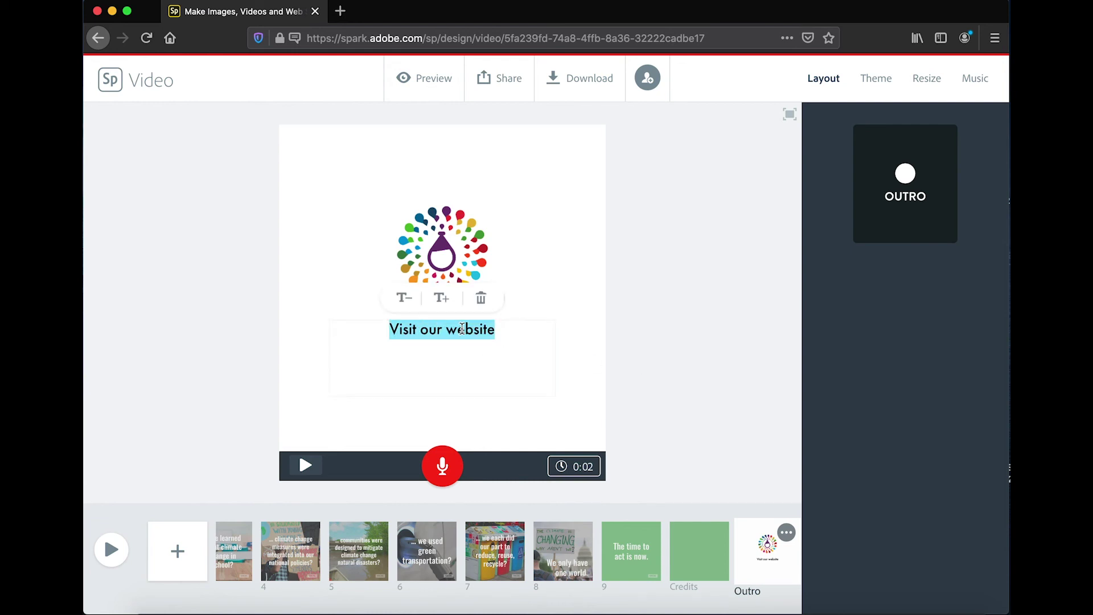
{"action": "type", "text": "https://www.brilliantlabs.ca/sdg"}
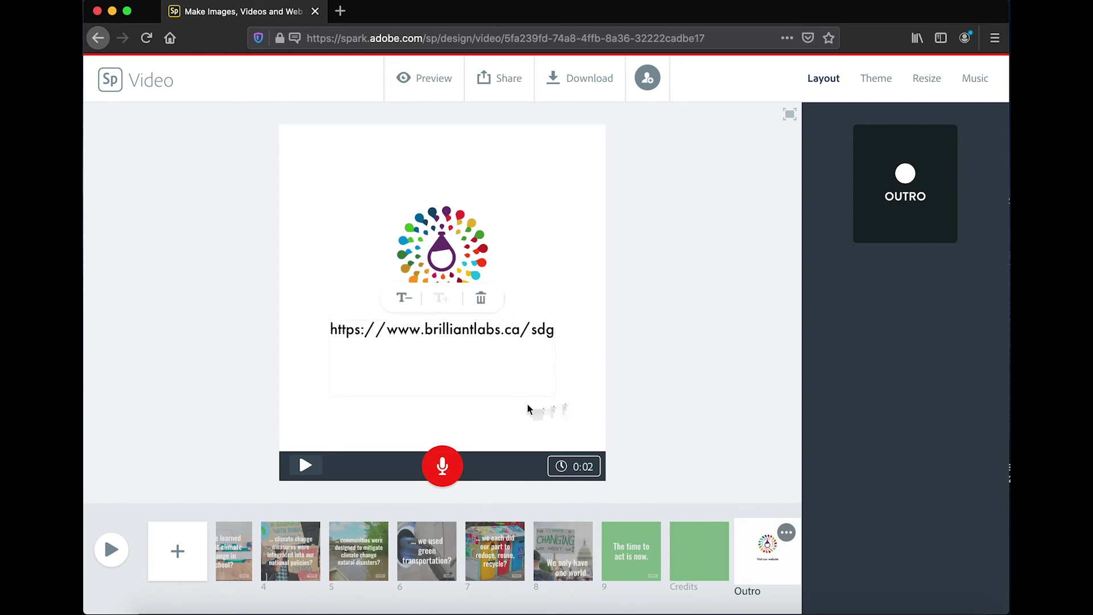
{"action": "left_click", "coordinate": [582, 400]}
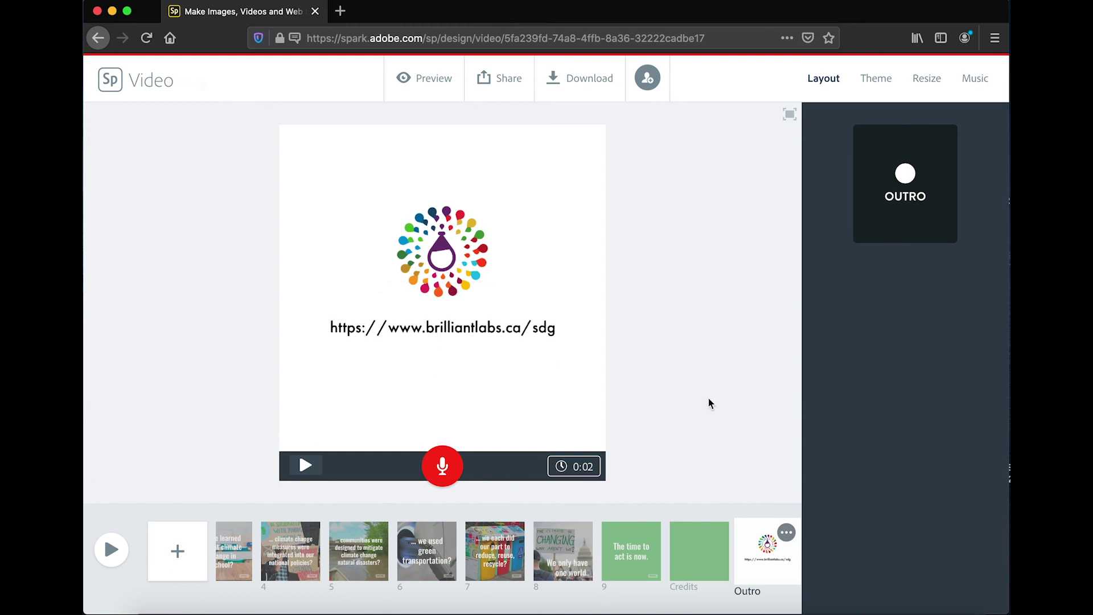
Set the background music to the Rousing track Bringing Change and preview the whole video
{"action": "left_click", "coordinate": [974, 77]}
{"action": "left_click", "coordinate": [875, 257]}
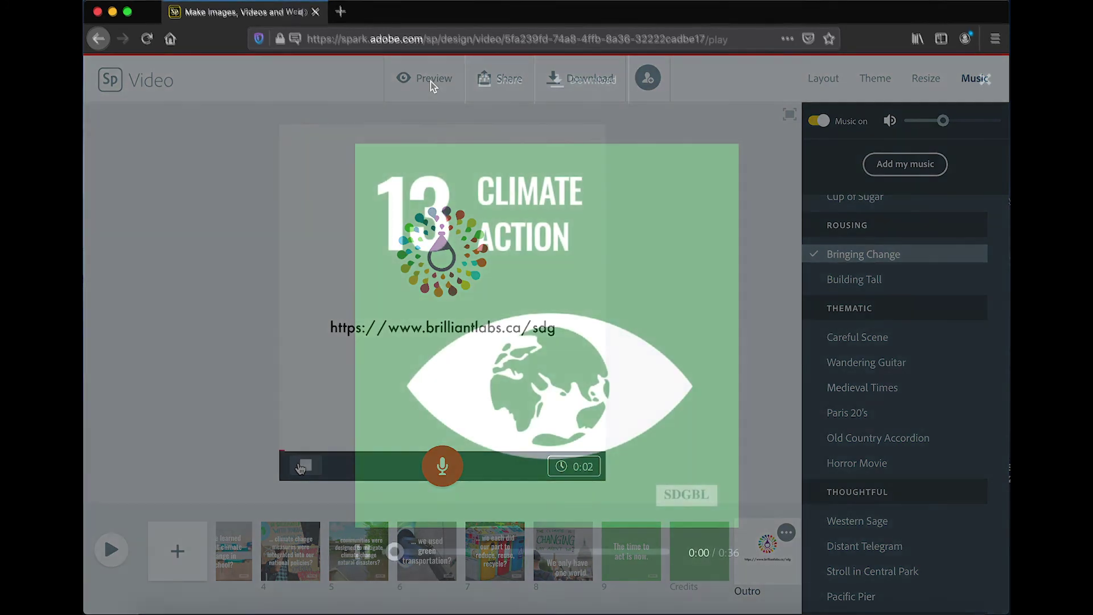
{"action": "left_click", "coordinate": [430, 81]}
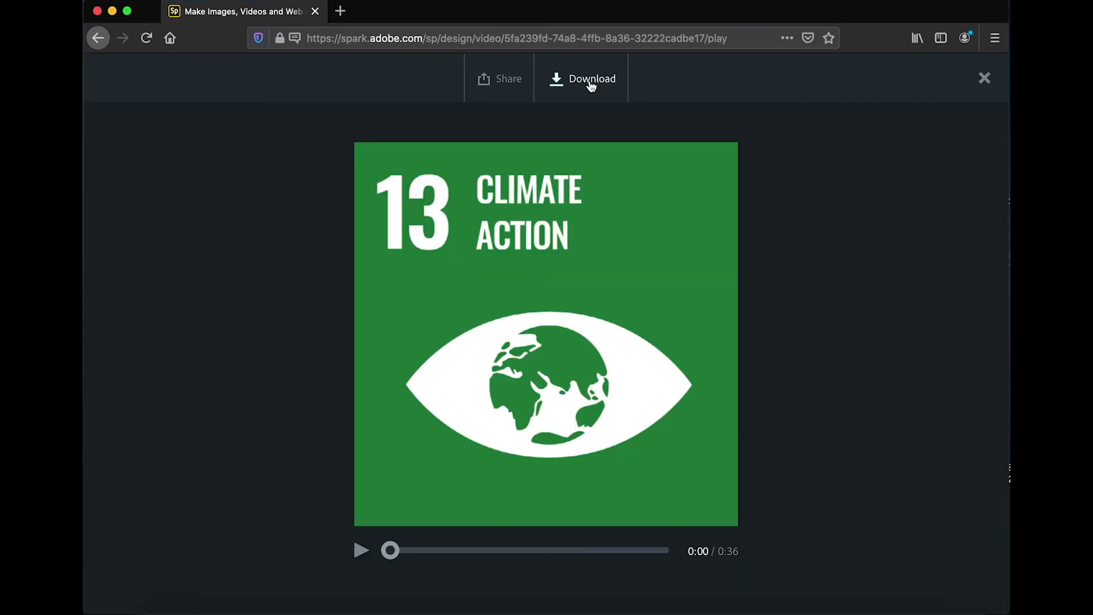
Download the finished video and save it to disk as The_time_for_change_is_now.mp4
{"action": "left_click", "coordinate": [589, 80]}
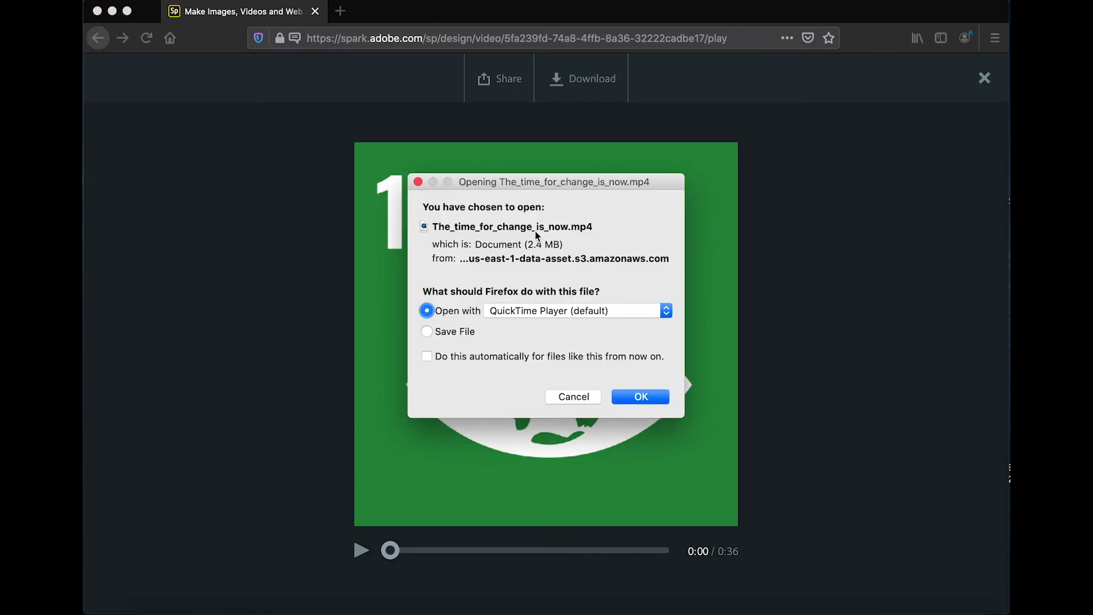
{"action": "left_click", "coordinate": [459, 331]}
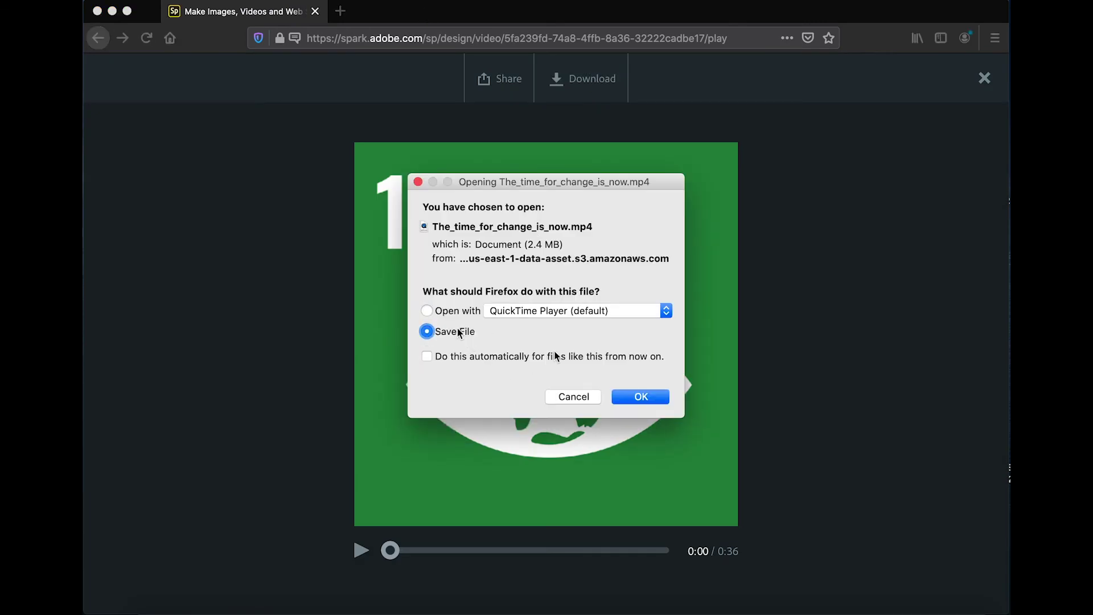
{"action": "left_click", "coordinate": [643, 398]}
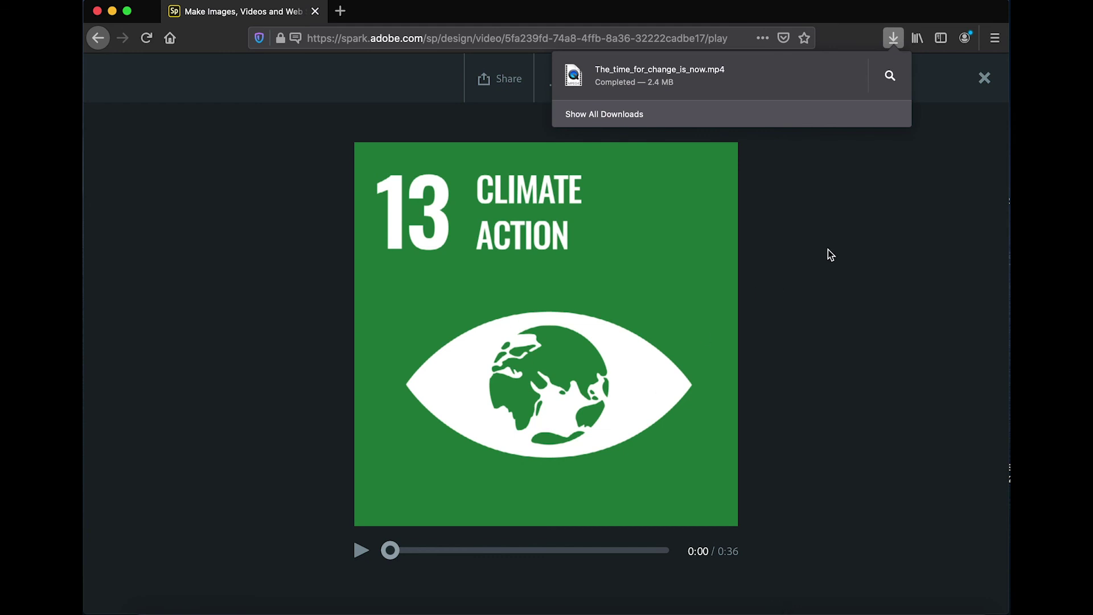
{"action": "left_click", "coordinate": [611, 140]}
Publish the video under its existing title with the category Other and create a shareable link
{"action": "left_click", "coordinate": [511, 85]}
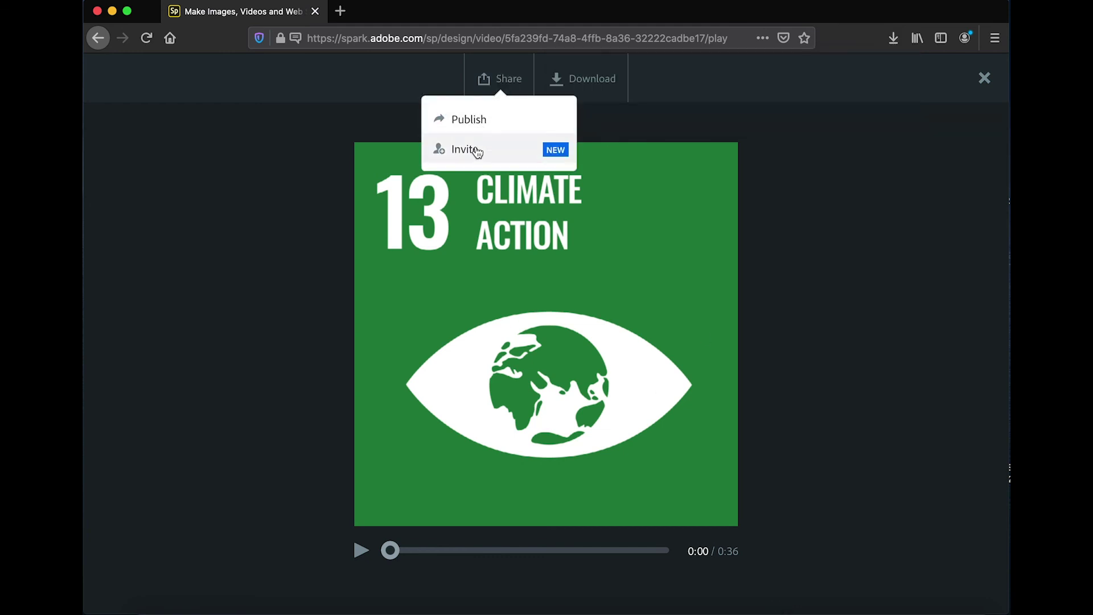
{"action": "left_click", "coordinate": [477, 121]}
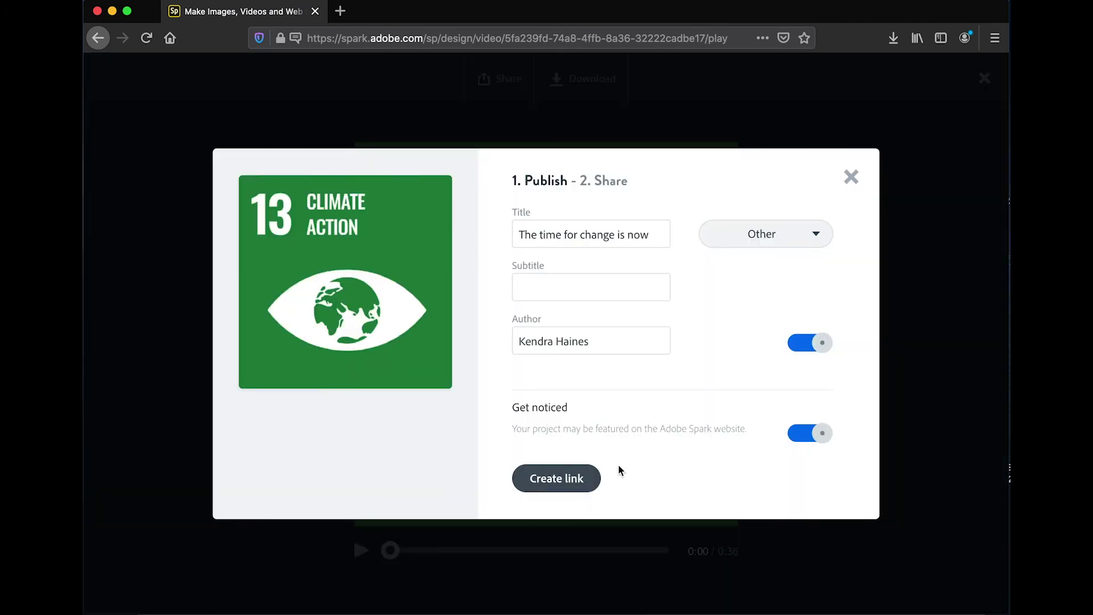
{"action": "left_click", "coordinate": [573, 481]}
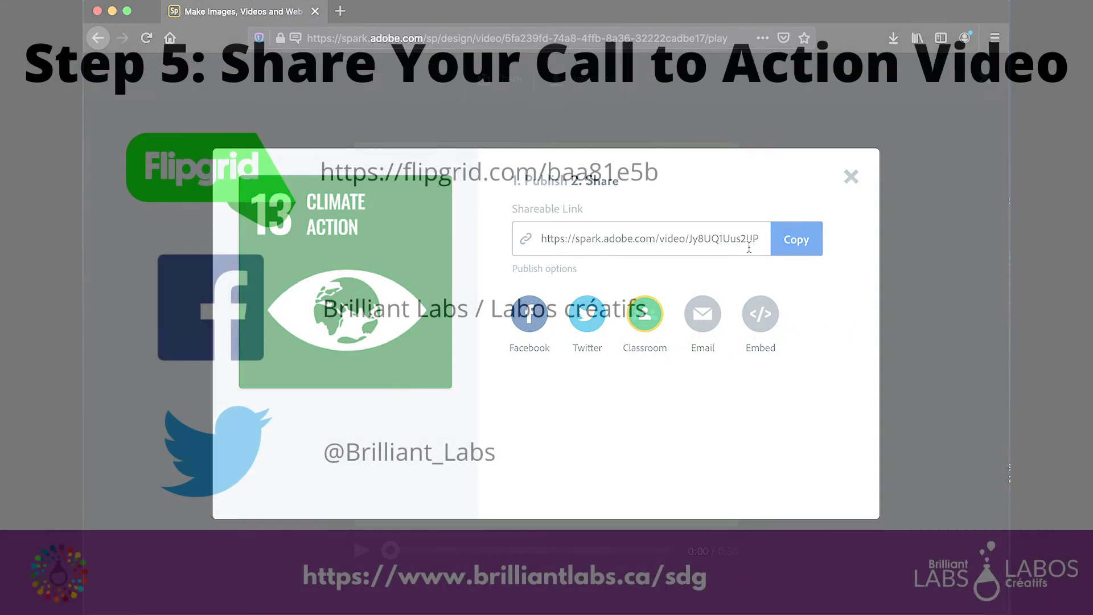
{"action": "left_click", "coordinate": [851, 177]}
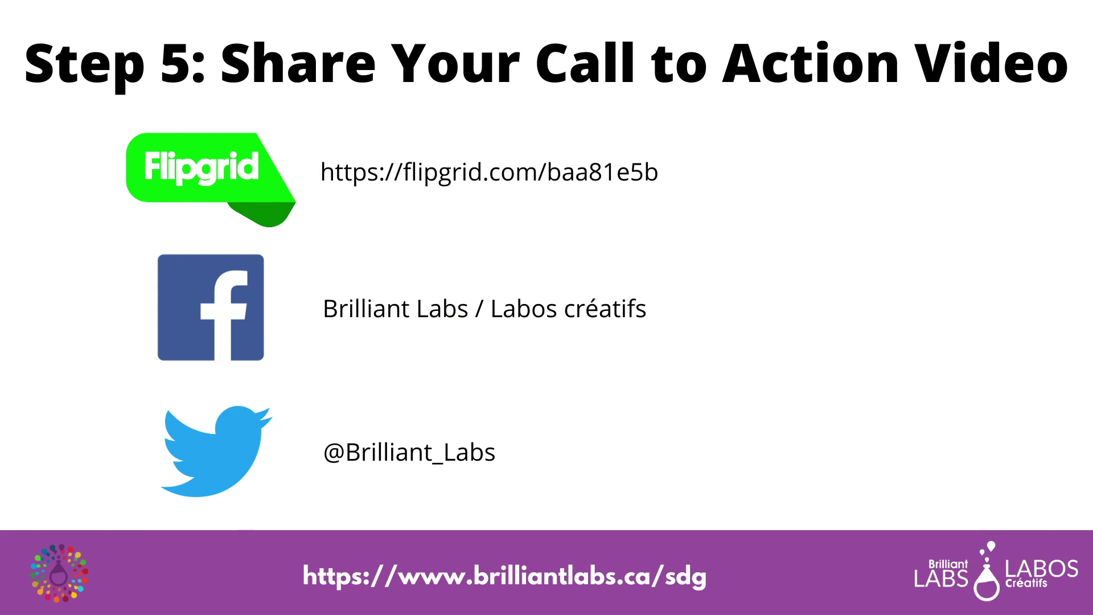